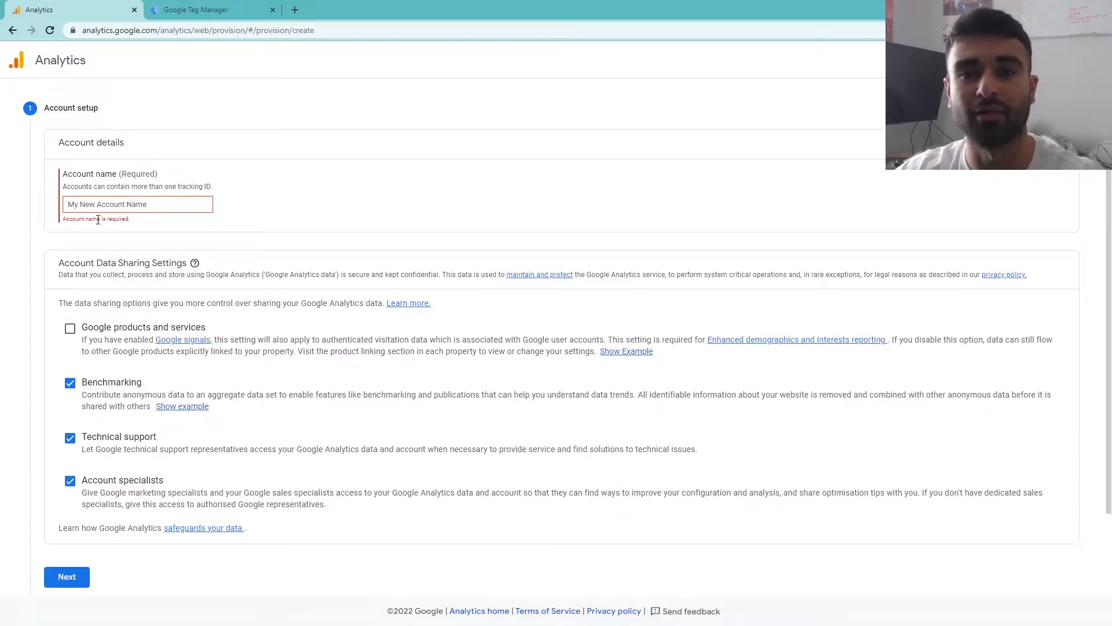
Name the new Analytics account "Savvy Digital" and continue to the property setup.
left_click(161, 201)
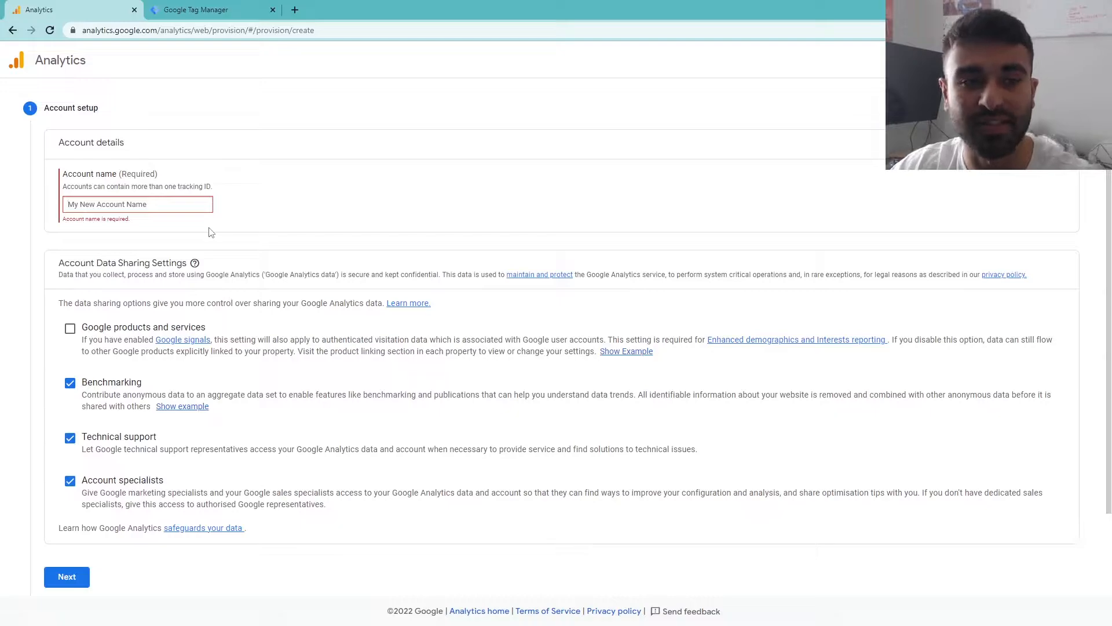
type("Savvy Digital")
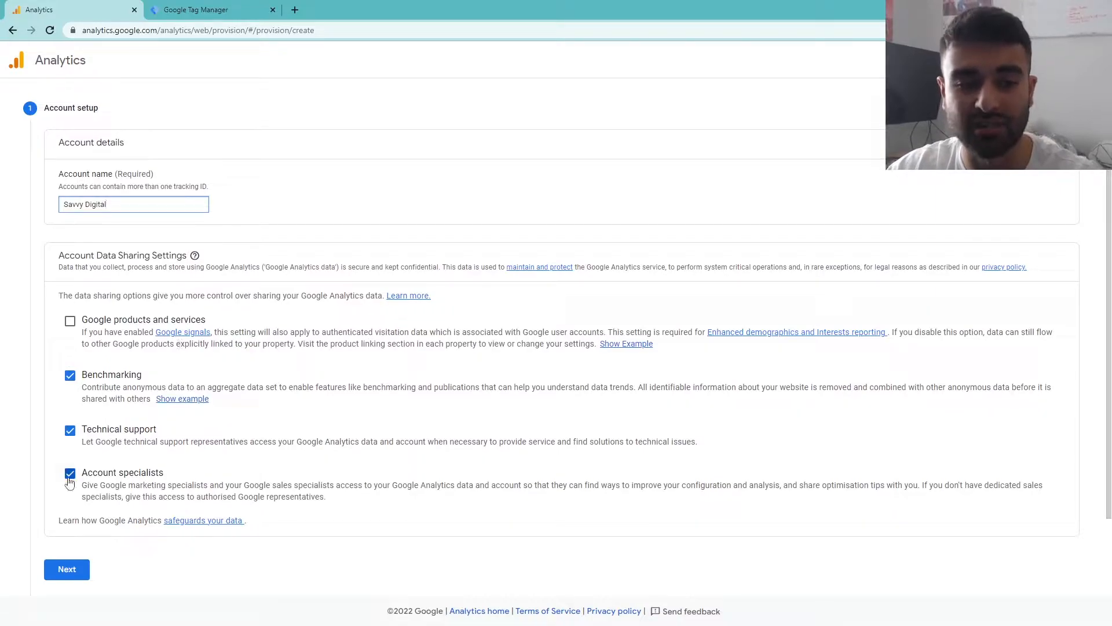
left_click(165, 579)
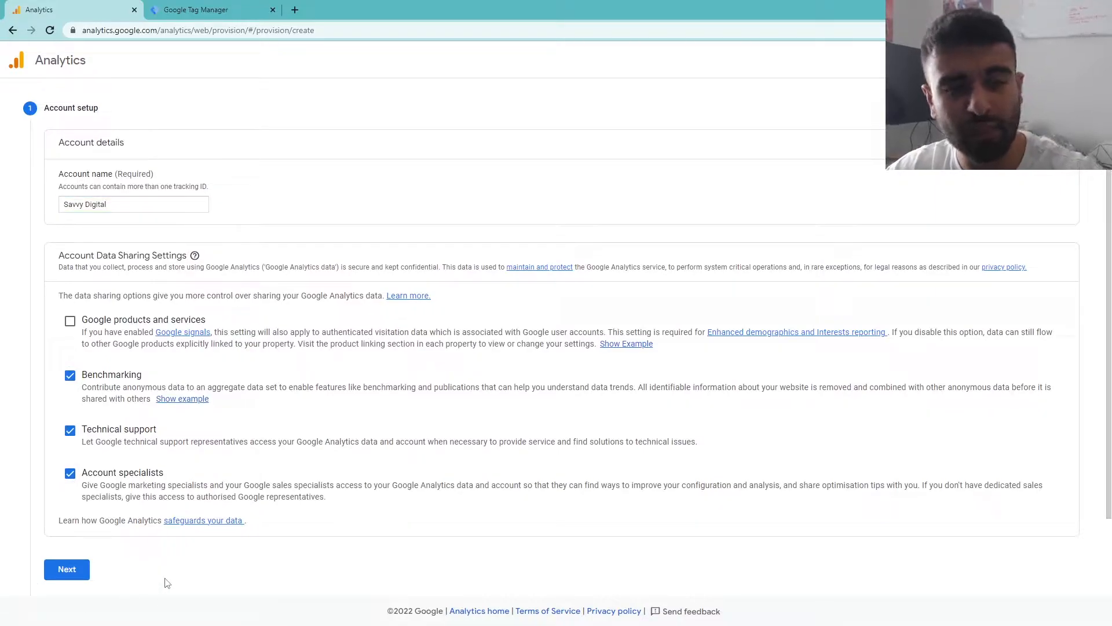
left_click(75, 569)
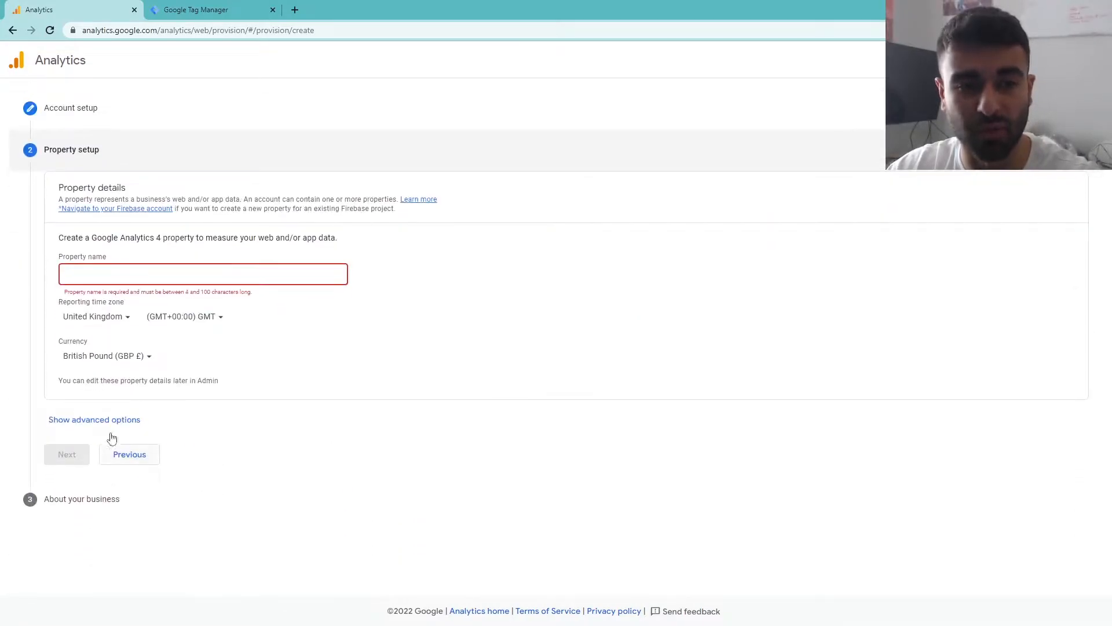
Name the property "Savvy Digital GA4", show its advanced options, and continue to the business information.
left_click(153, 273)
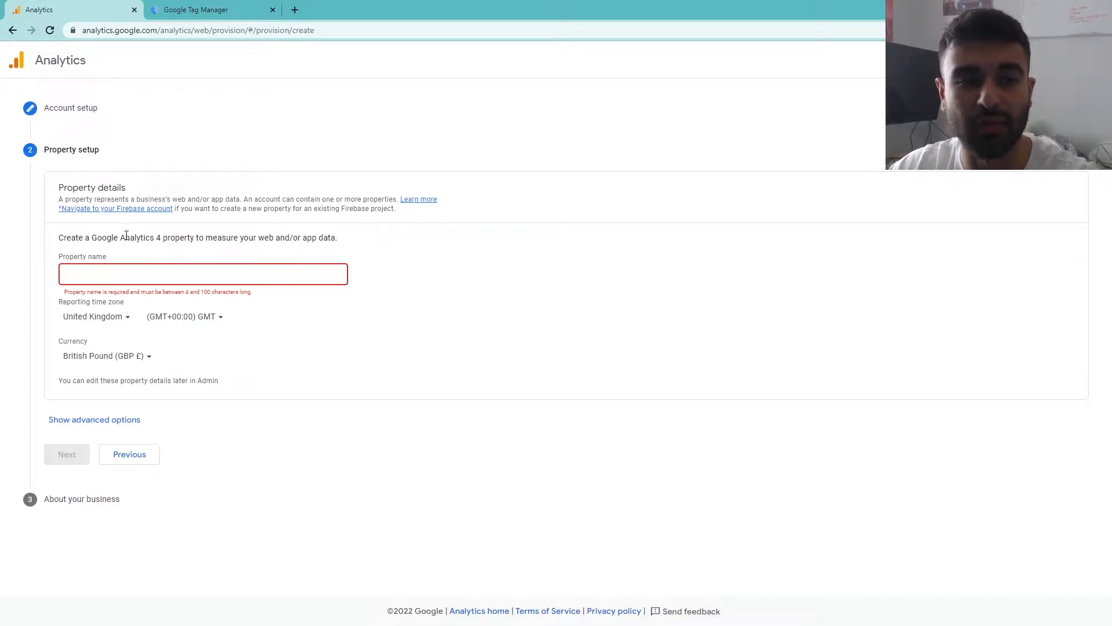
type("Savvy Digital")
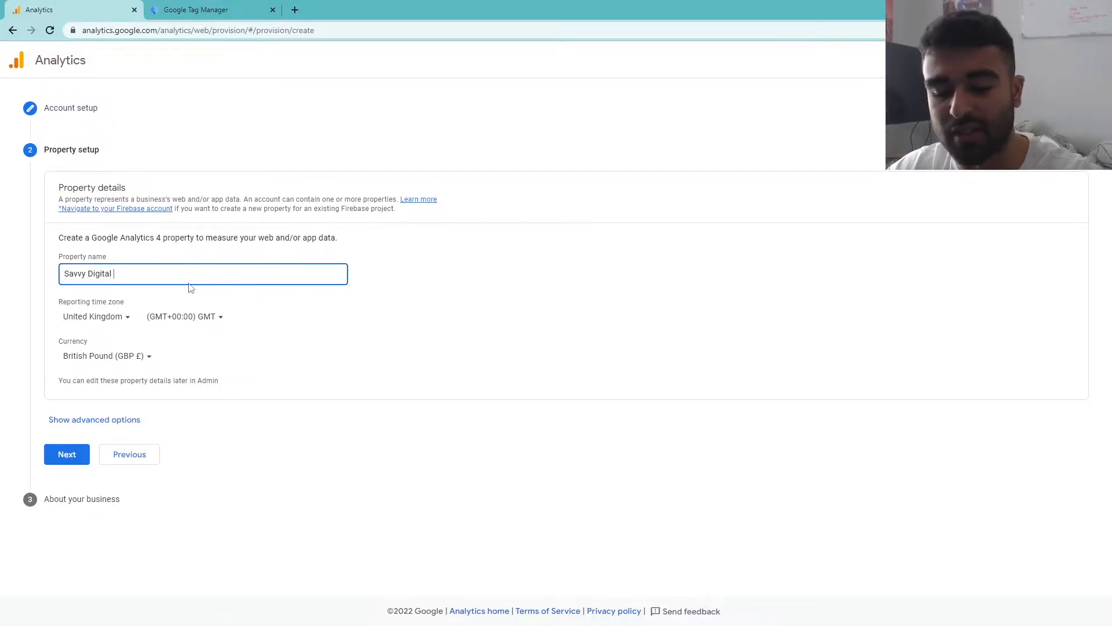
type(" GA$")
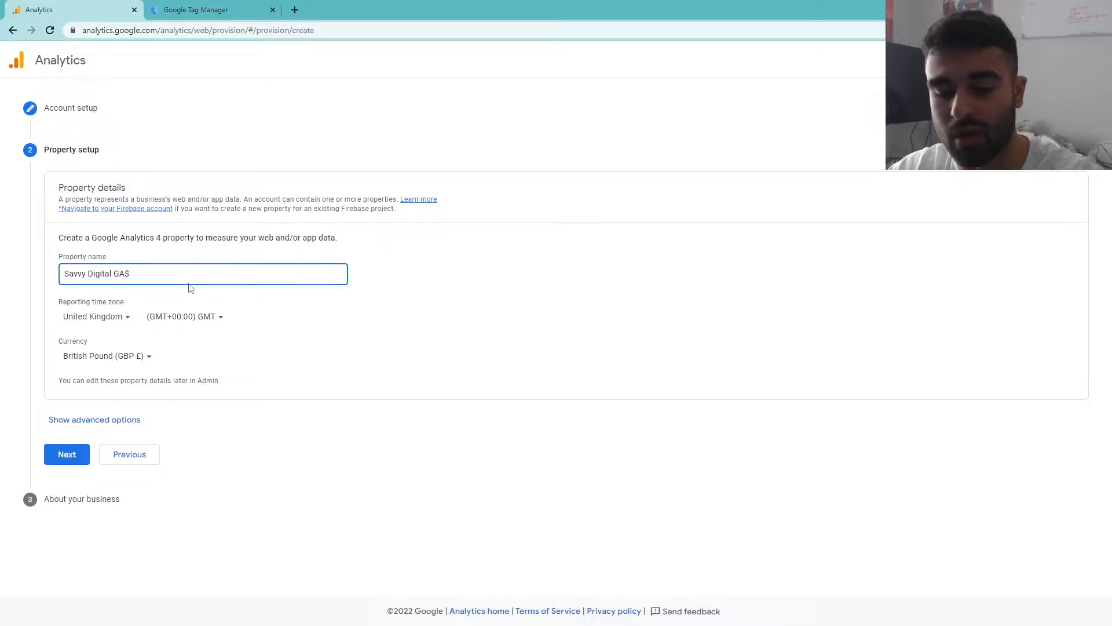
key("BackSpace")
type("4")
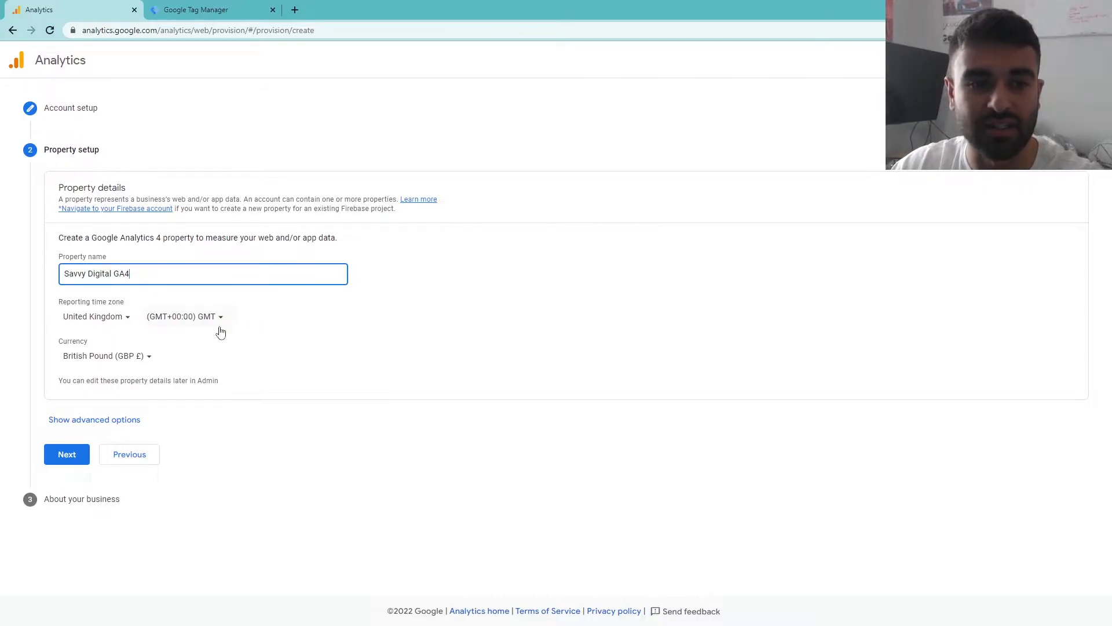
left_click(122, 420)
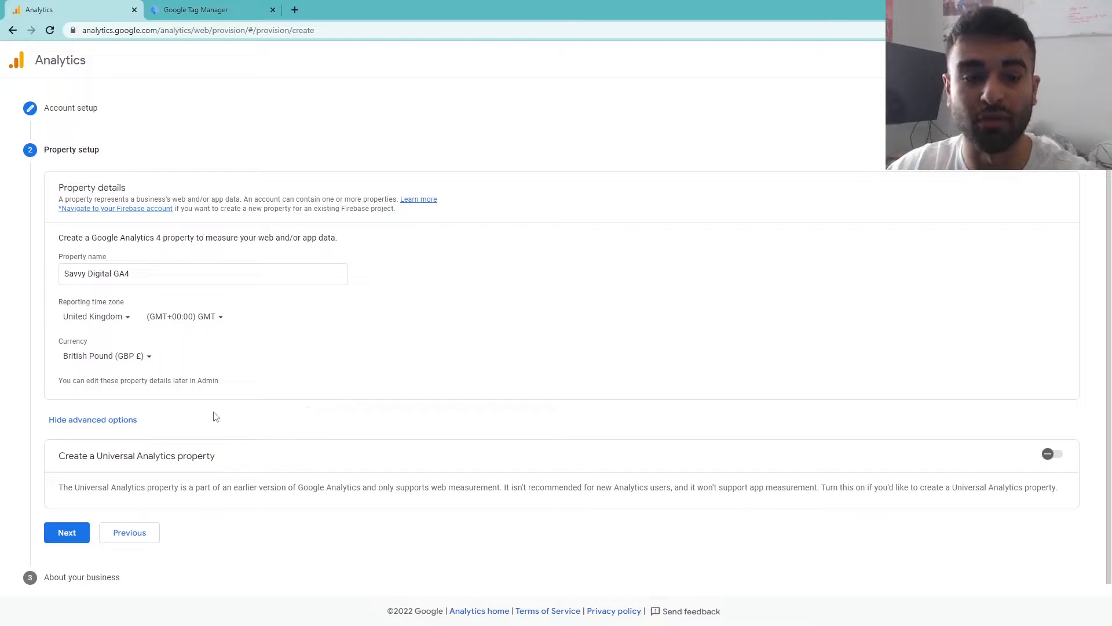
left_click(55, 532)
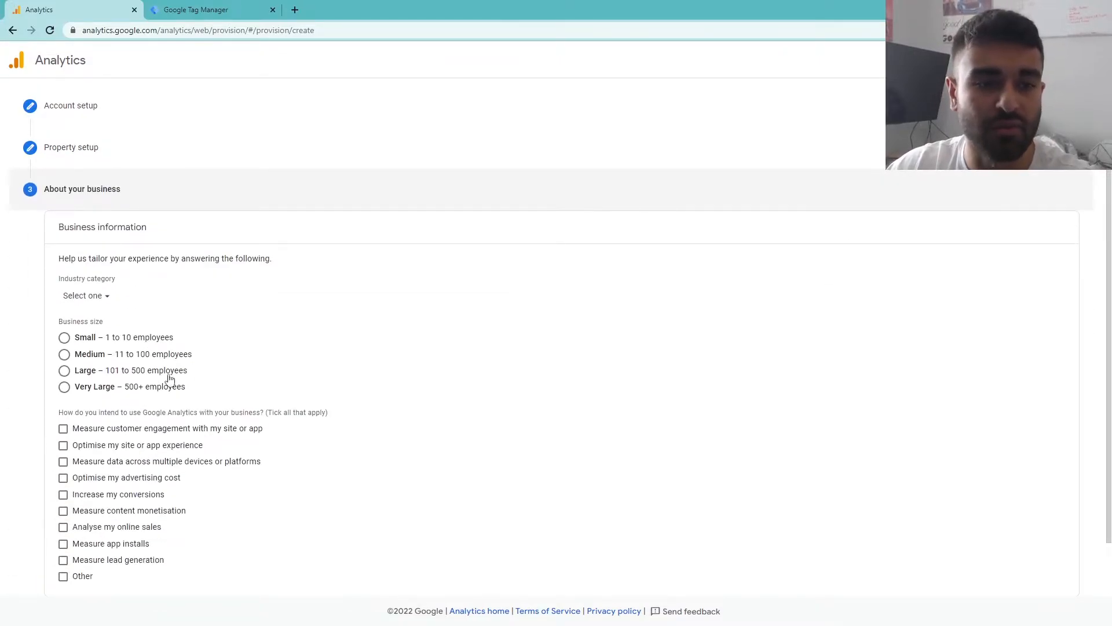
Set the business size to Small (1 to 10 employees), tick every intended use except Other, and submit the account creation.
scroll(186, 339, "down", 1)
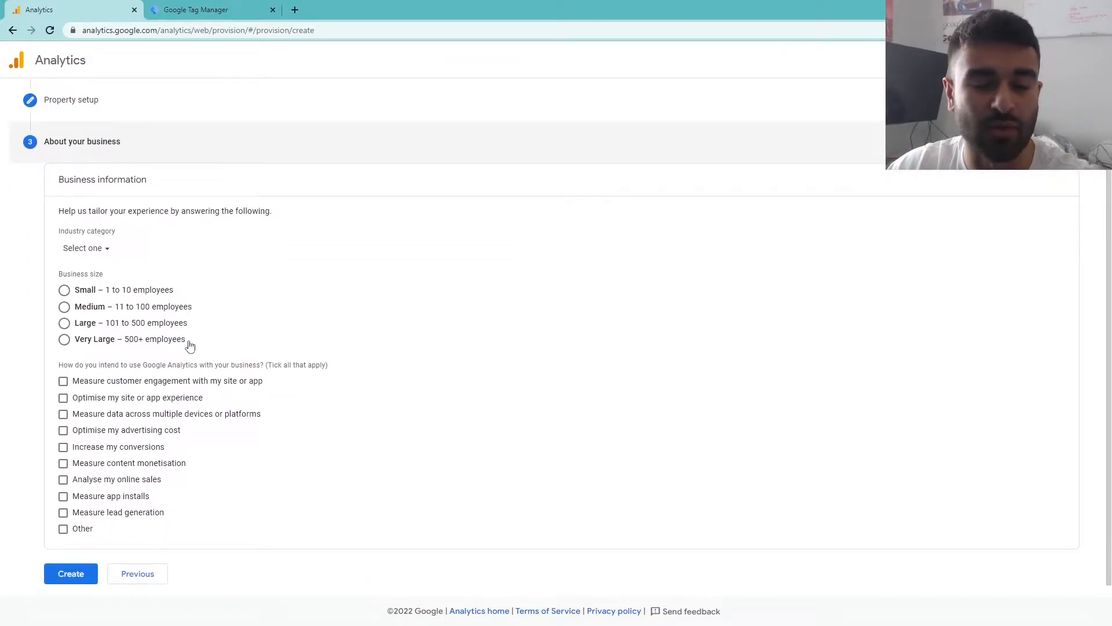
left_click(153, 289)
left_click(176, 372)
left_click(172, 387)
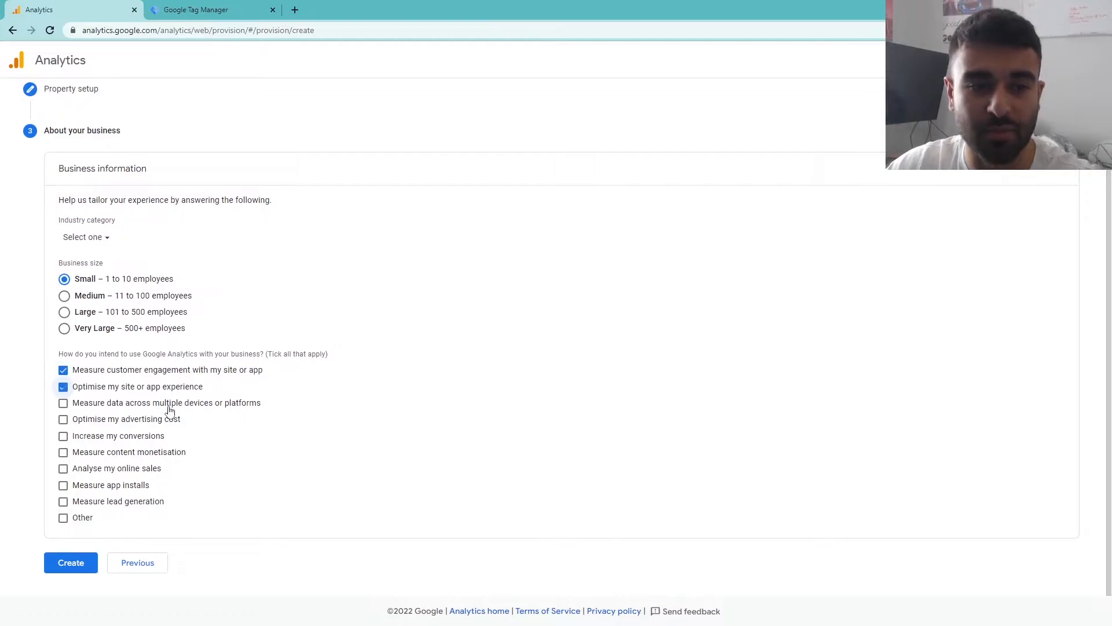
left_click(157, 404)
left_click(154, 420)
left_click(150, 436)
left_click(146, 452)
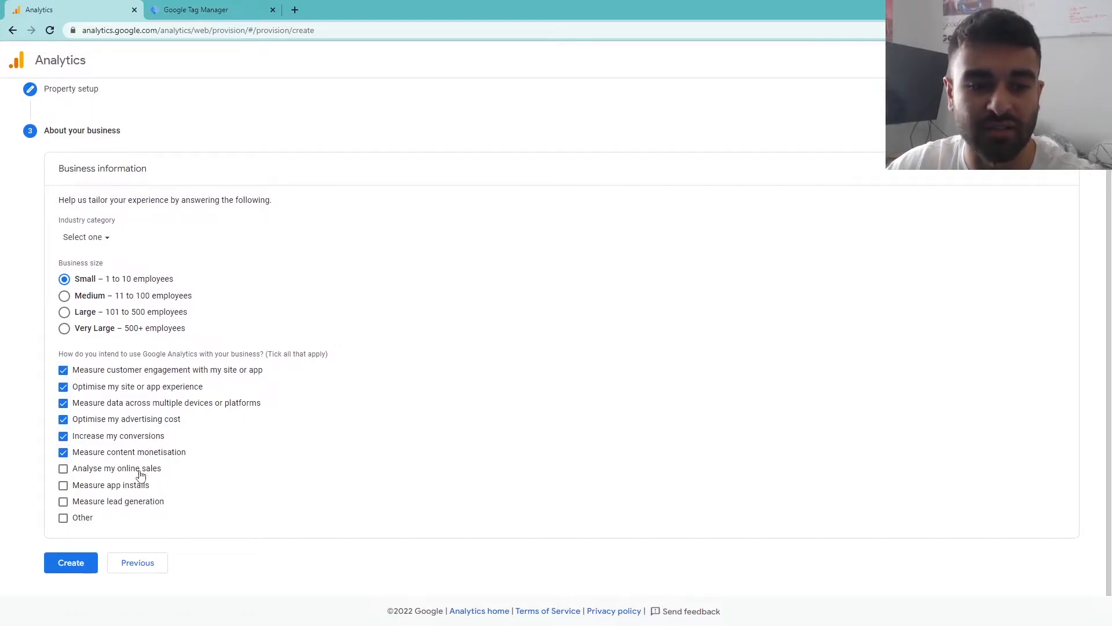
left_click(141, 470)
left_click(139, 485)
left_click(137, 502)
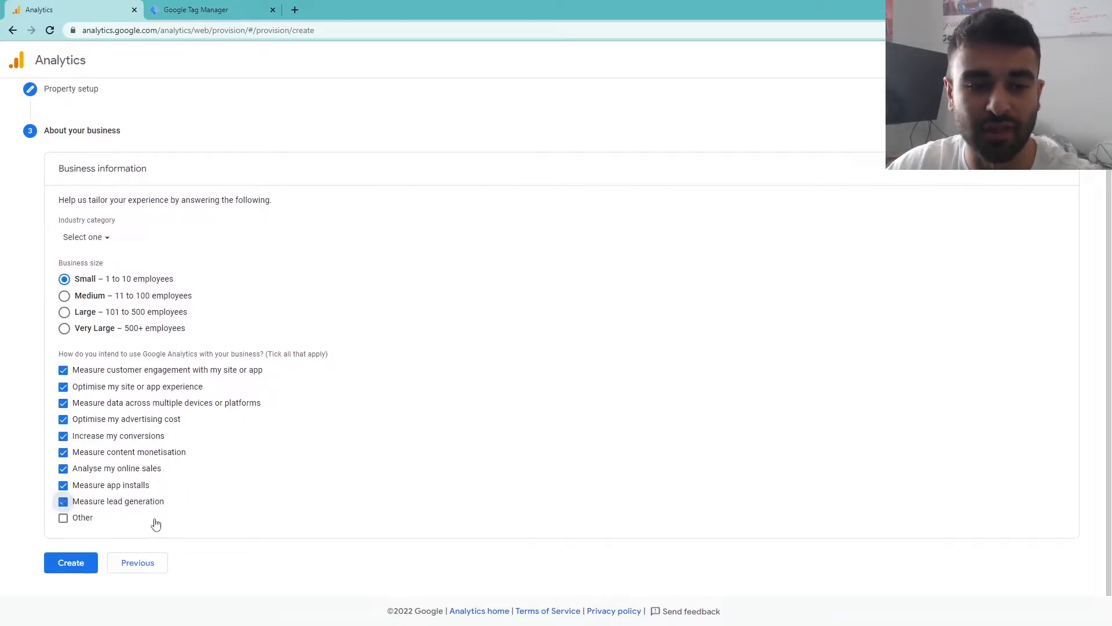
left_click(72, 563)
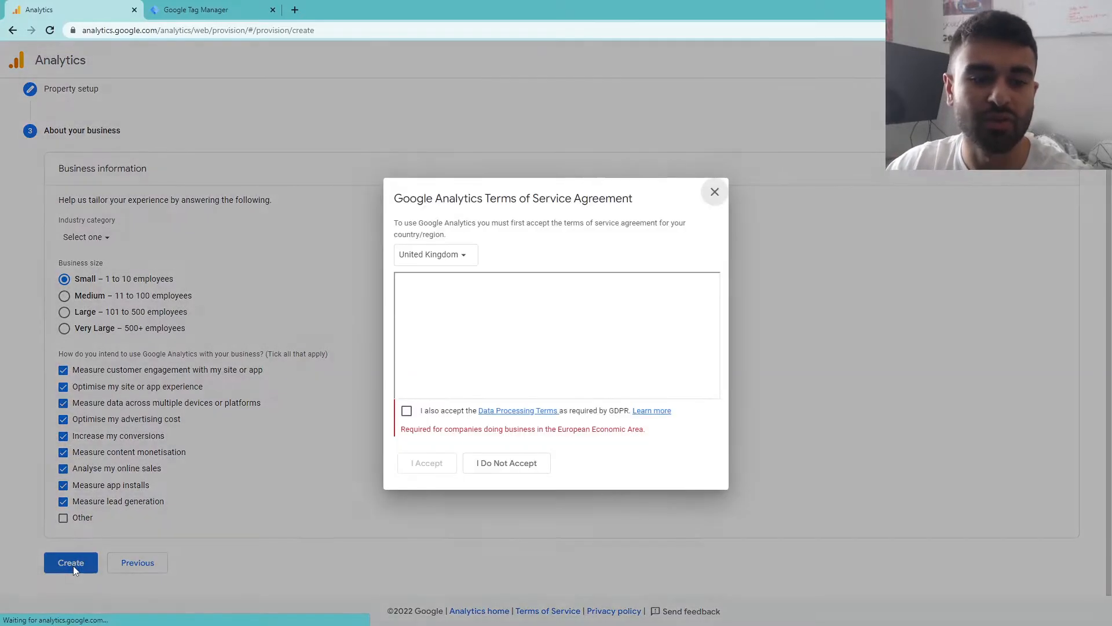
Accept the Terms of Service including the Data Processing Terms, and save the email communications with every option unticked.
left_click(411, 422)
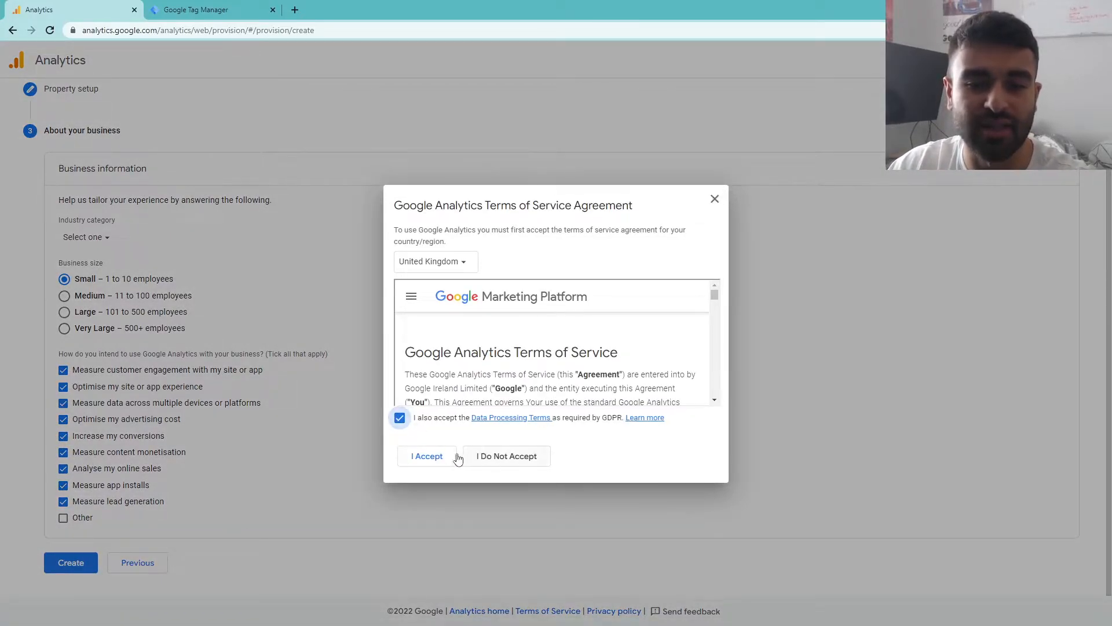
left_click(427, 457)
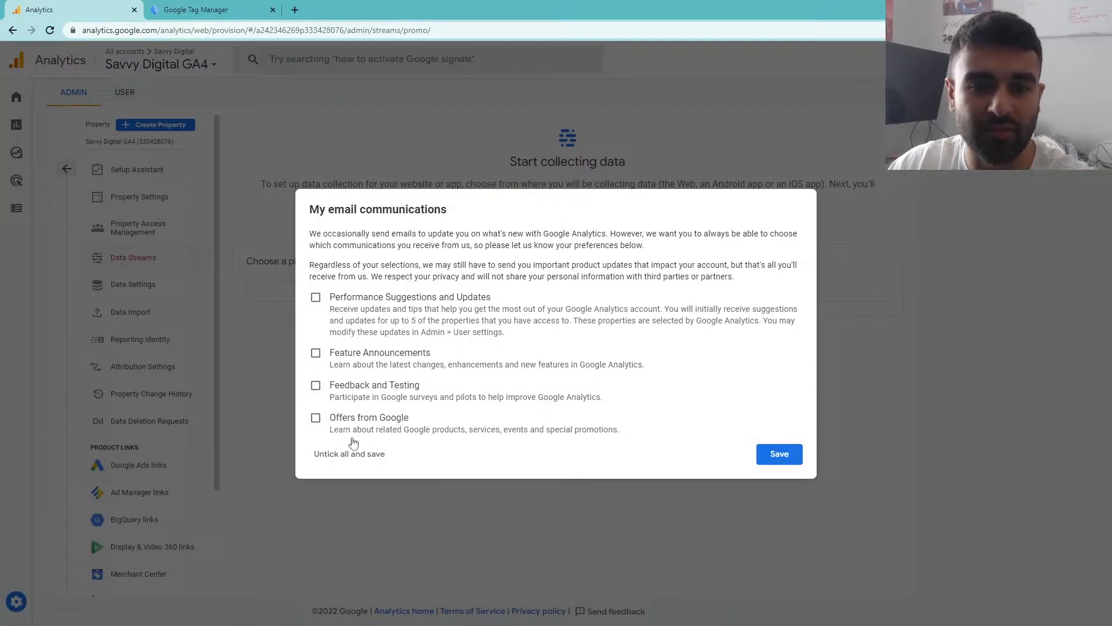
left_click(367, 458)
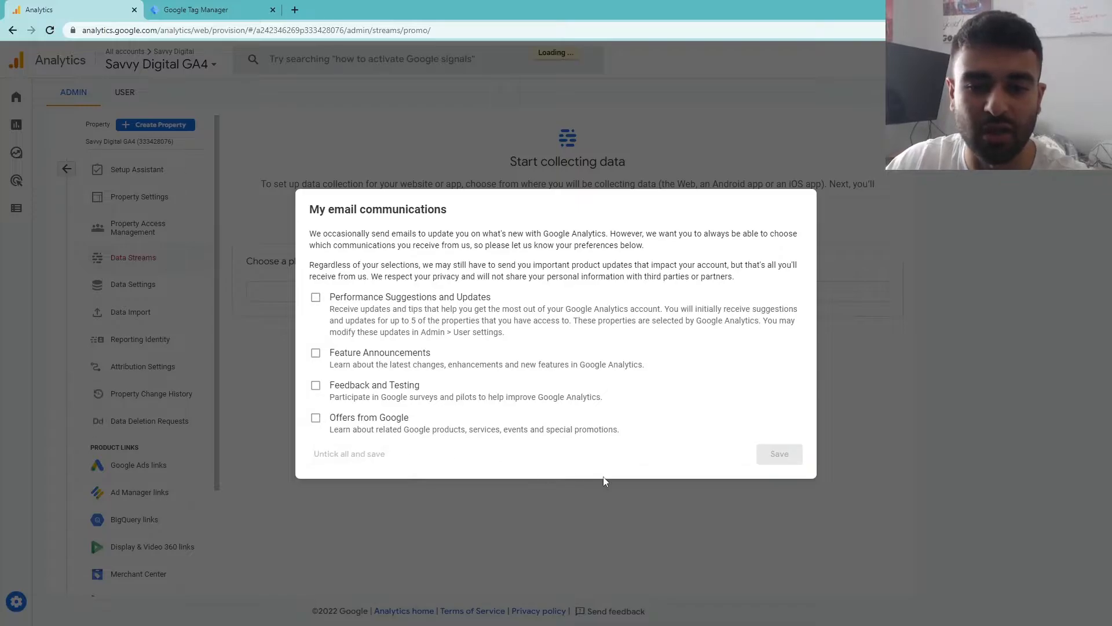
left_click(665, 291)
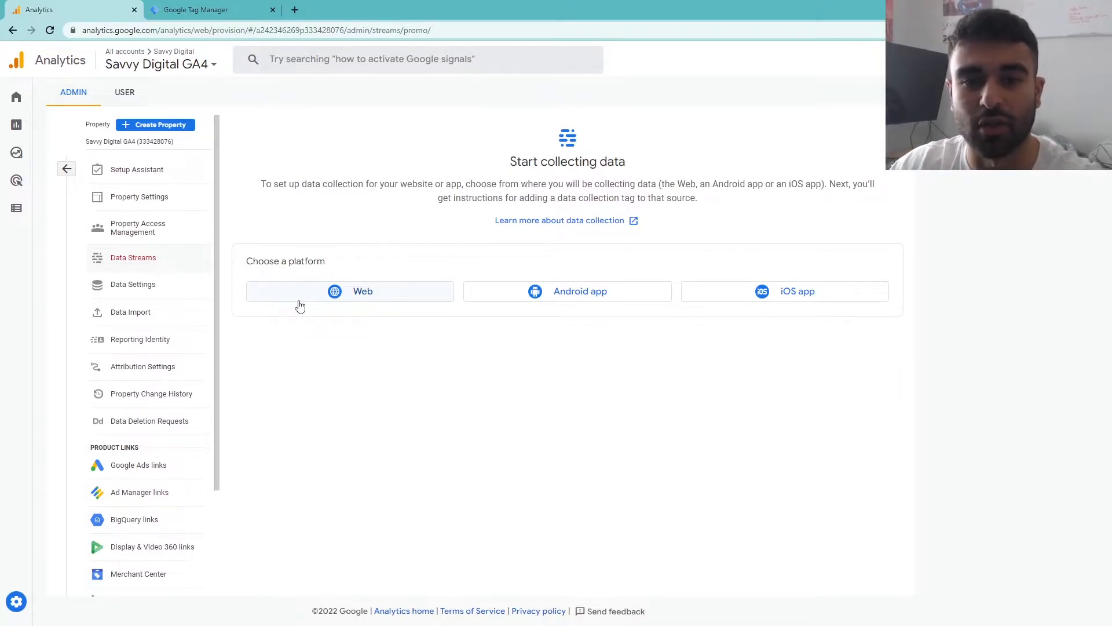
left_click(393, 296)
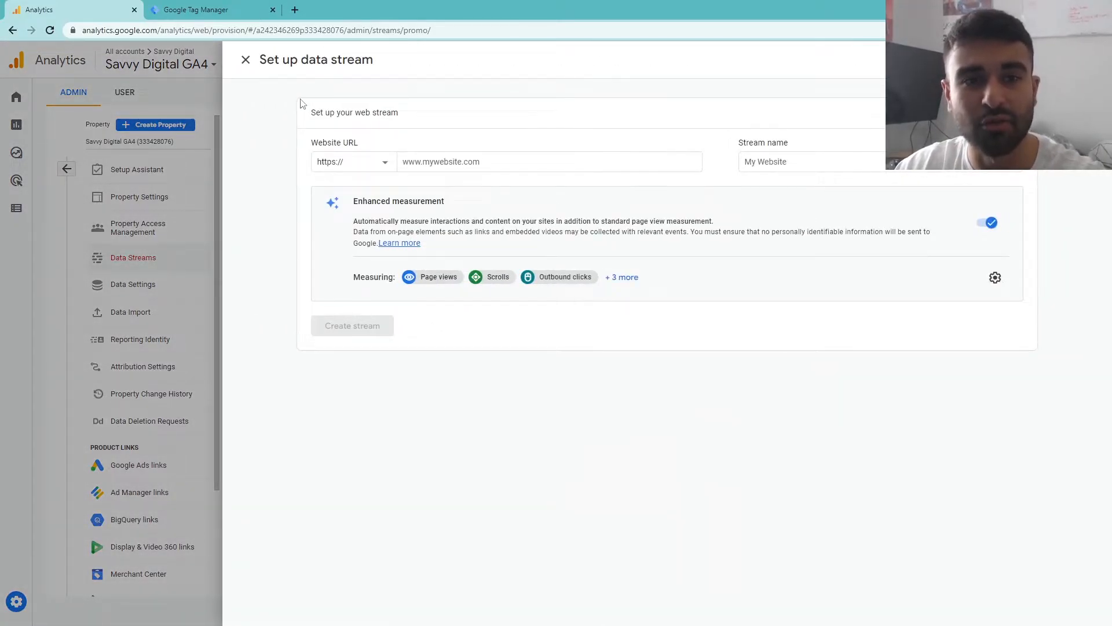
left_click(424, 162)
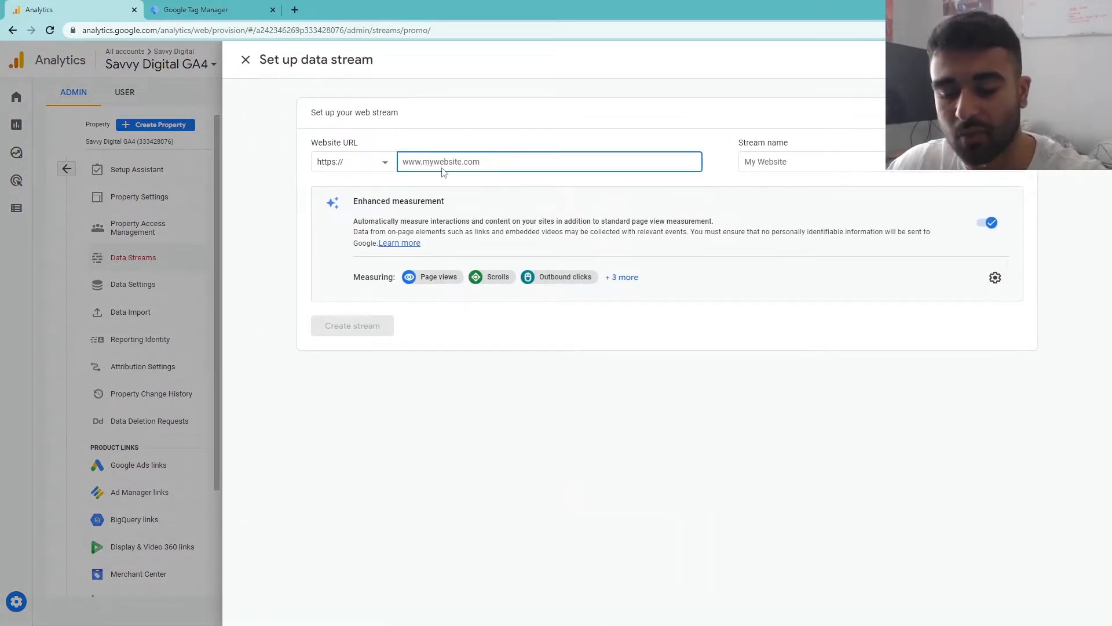
type("savvydigita")
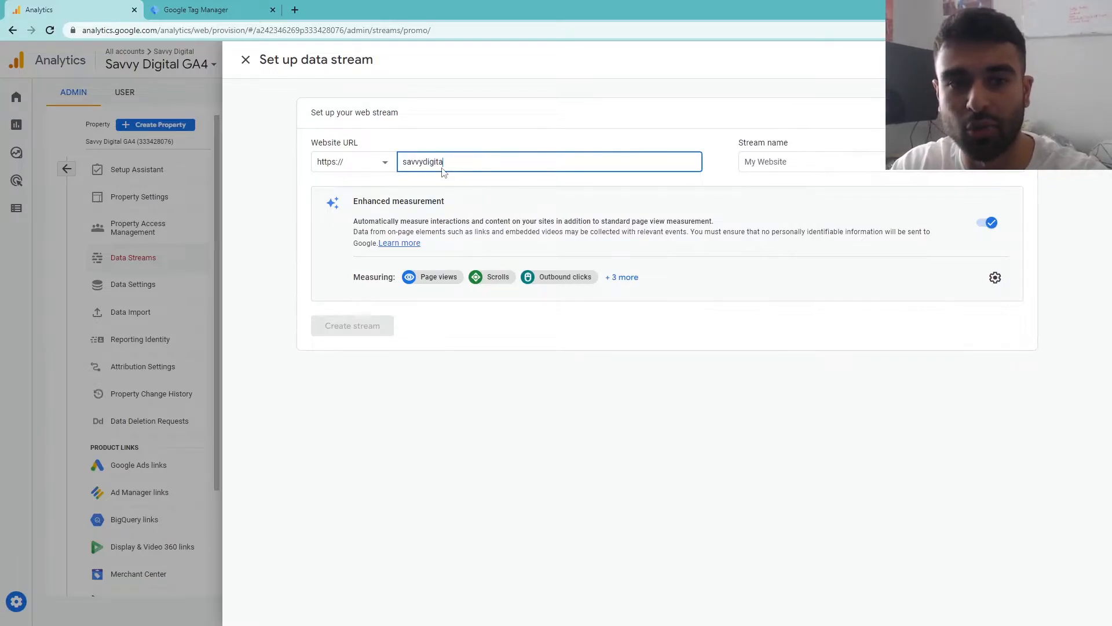
type("l.co.uk")
key("Tab")
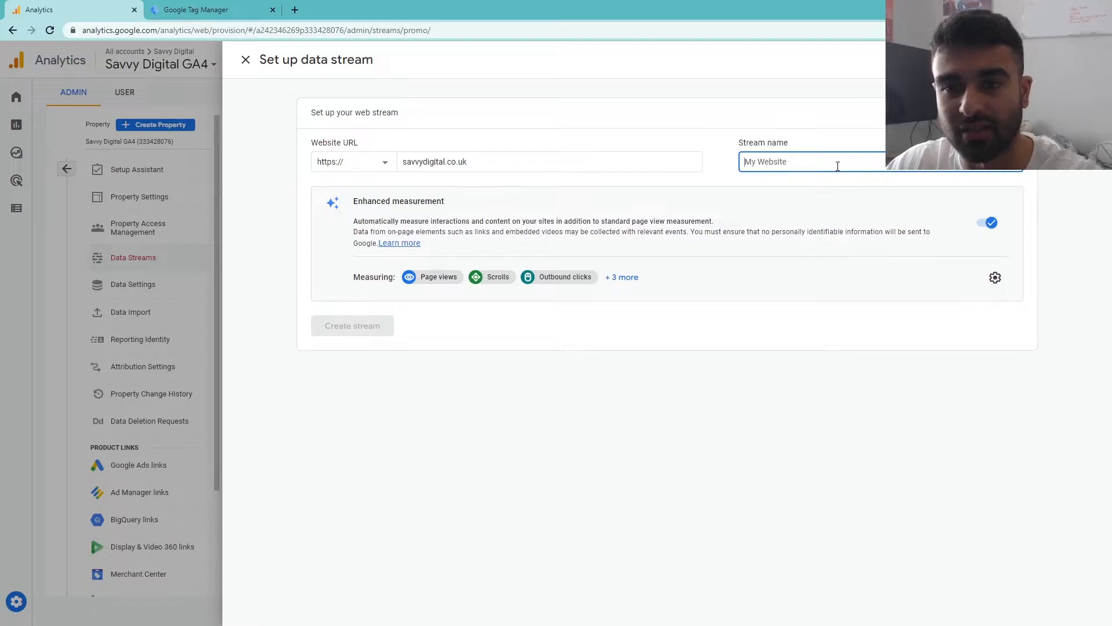
type("Savvy")
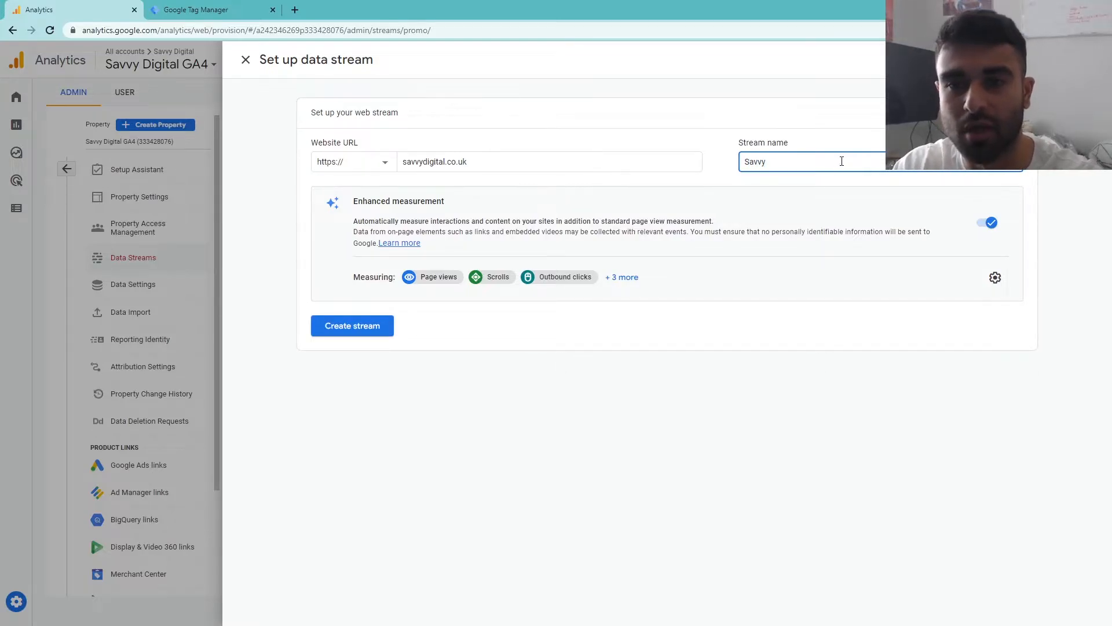
key("ctrl+a")
type("www")
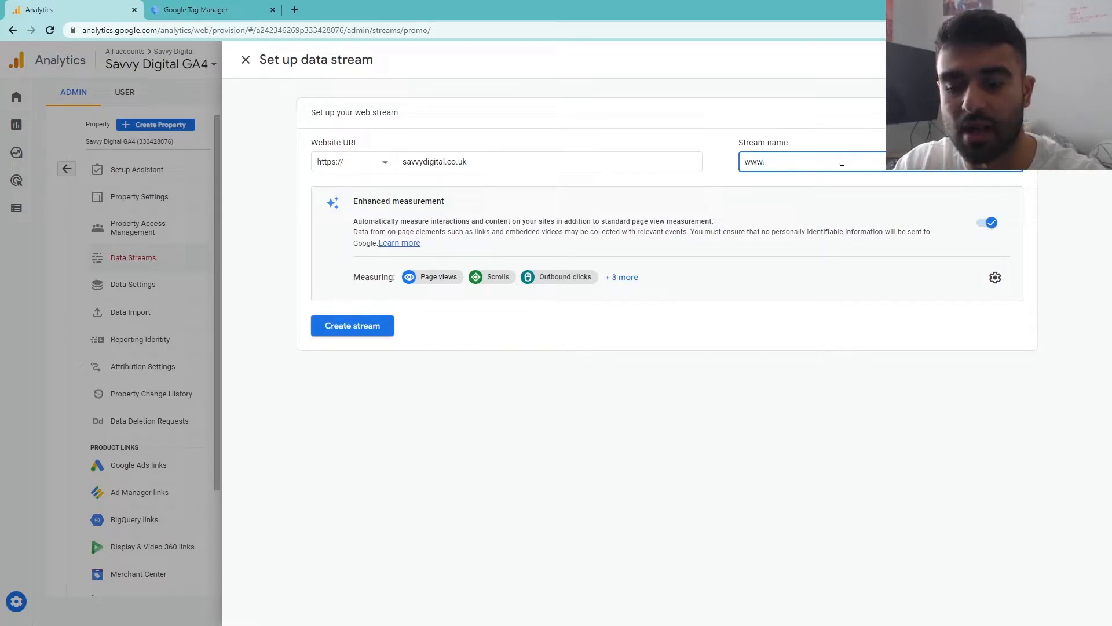
type(".savvydigital.co")
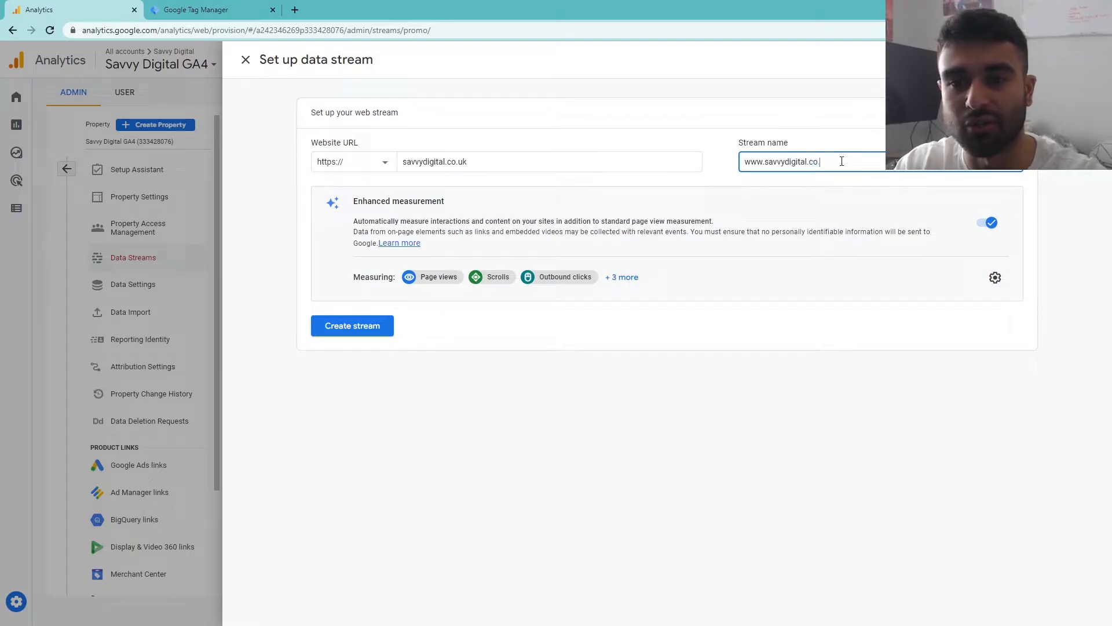
type(".uk")
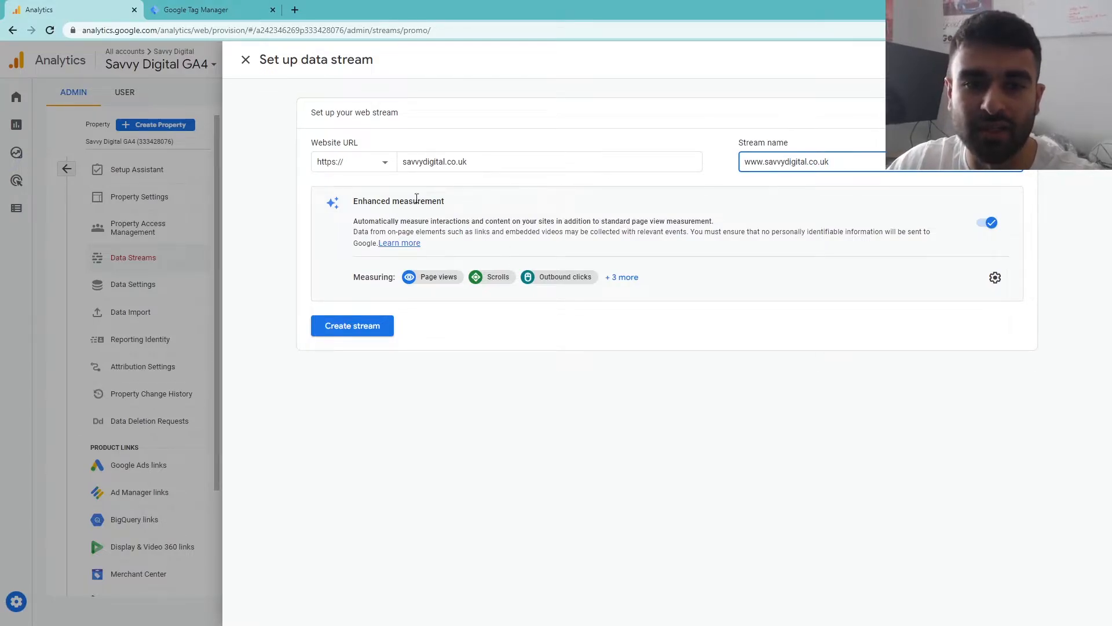
Expand the list of enhanced measurement events, then switch enhanced measurement off and on again.
left_click_drag(355, 210, 519, 200)
left_click(519, 202)
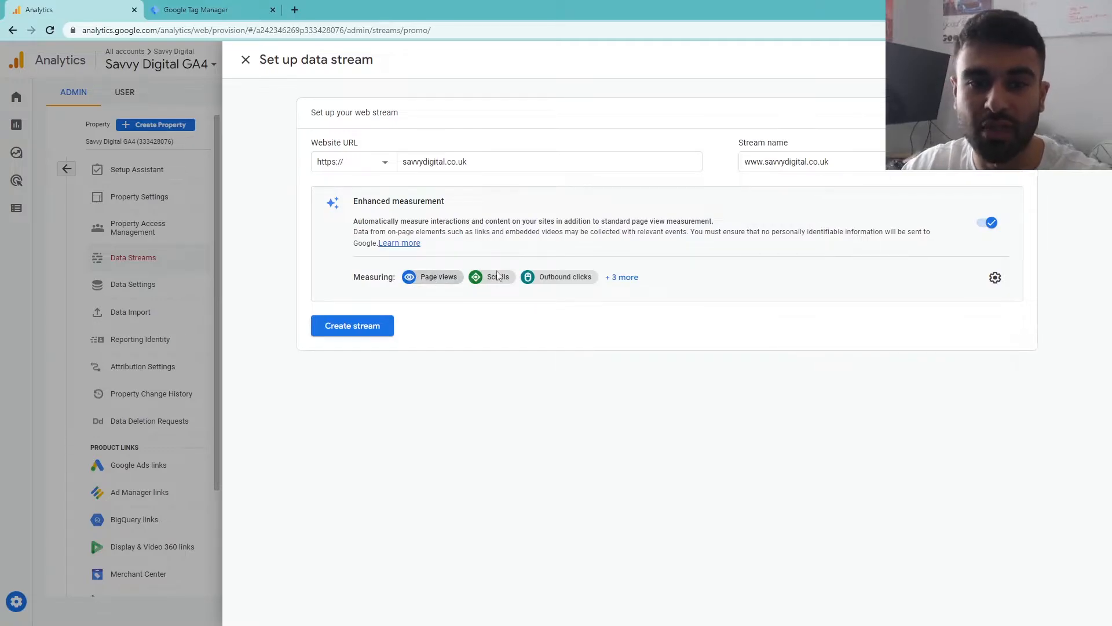
left_click(625, 277)
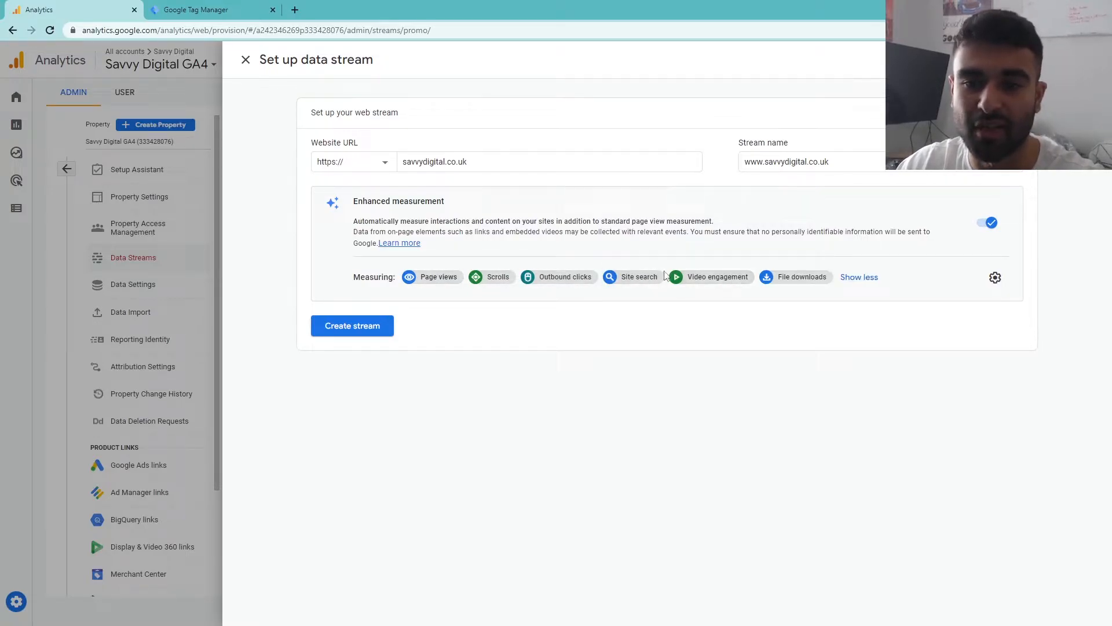
left_click(987, 223)
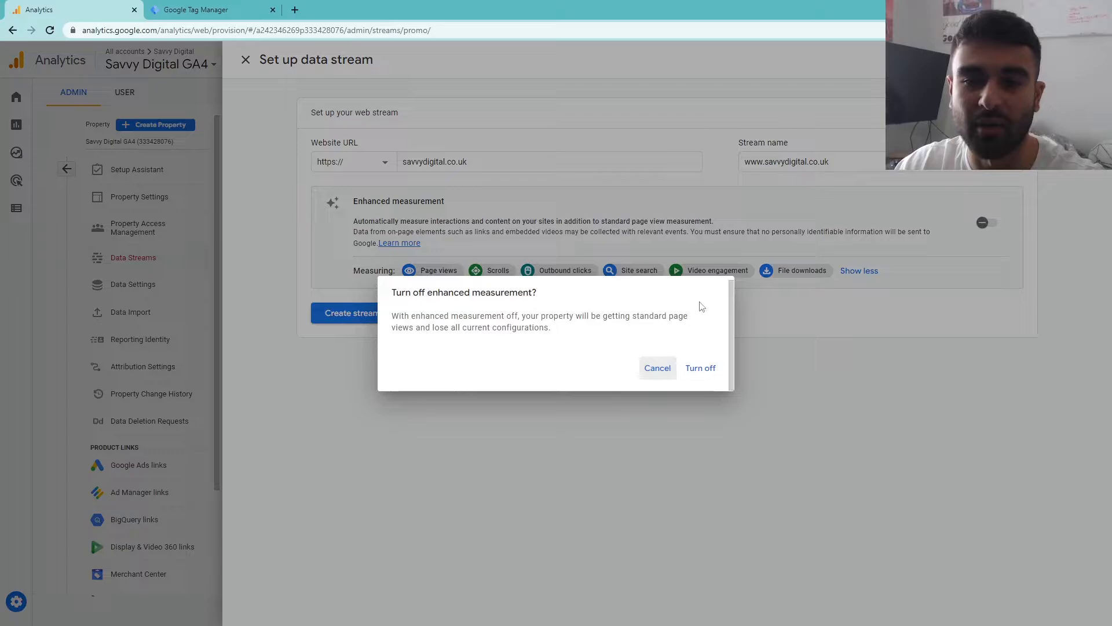
left_click(701, 368)
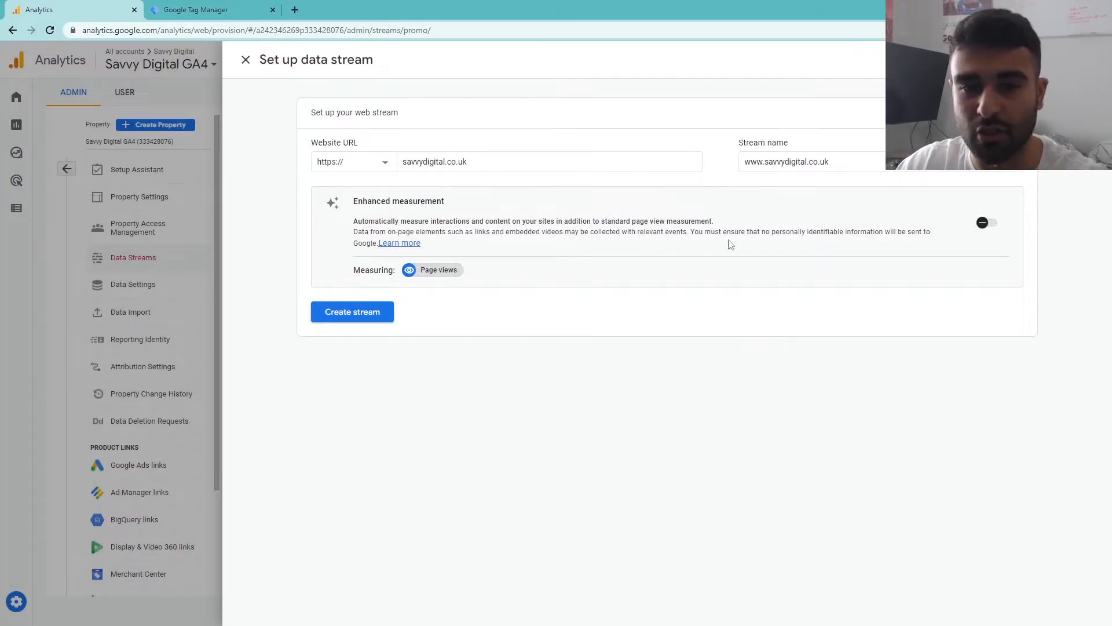
left_click(986, 223)
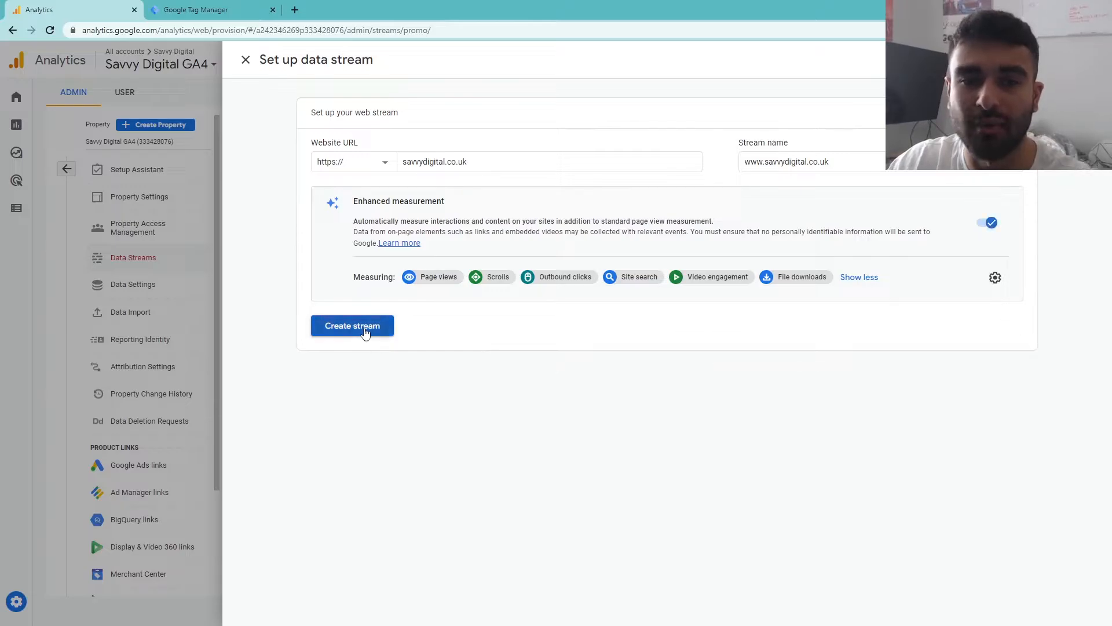
Create the web stream and copy its measurement ID.
left_click(365, 331)
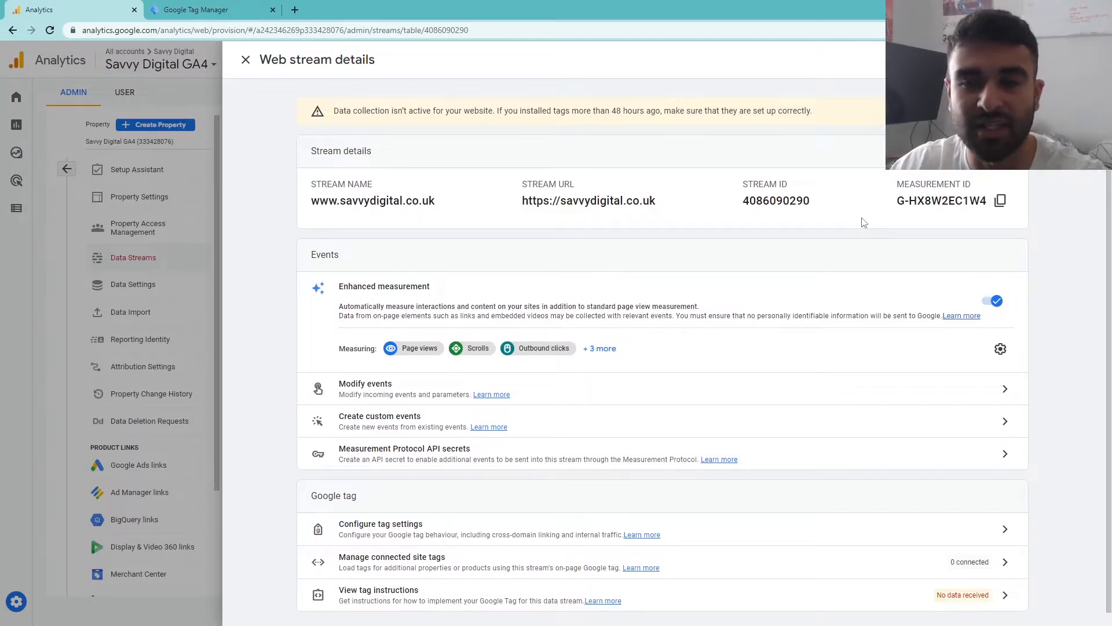
left_click(1000, 199)
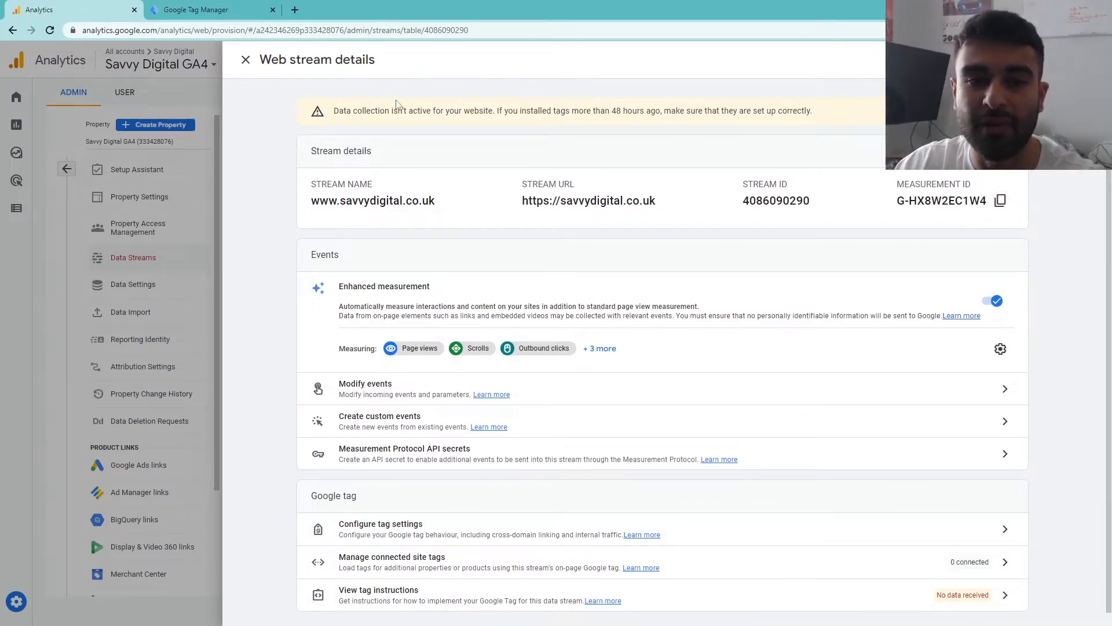
Switch to Google Tag Manager and name the new account Savvy Digital.
left_click(195, 9)
left_click(324, 217)
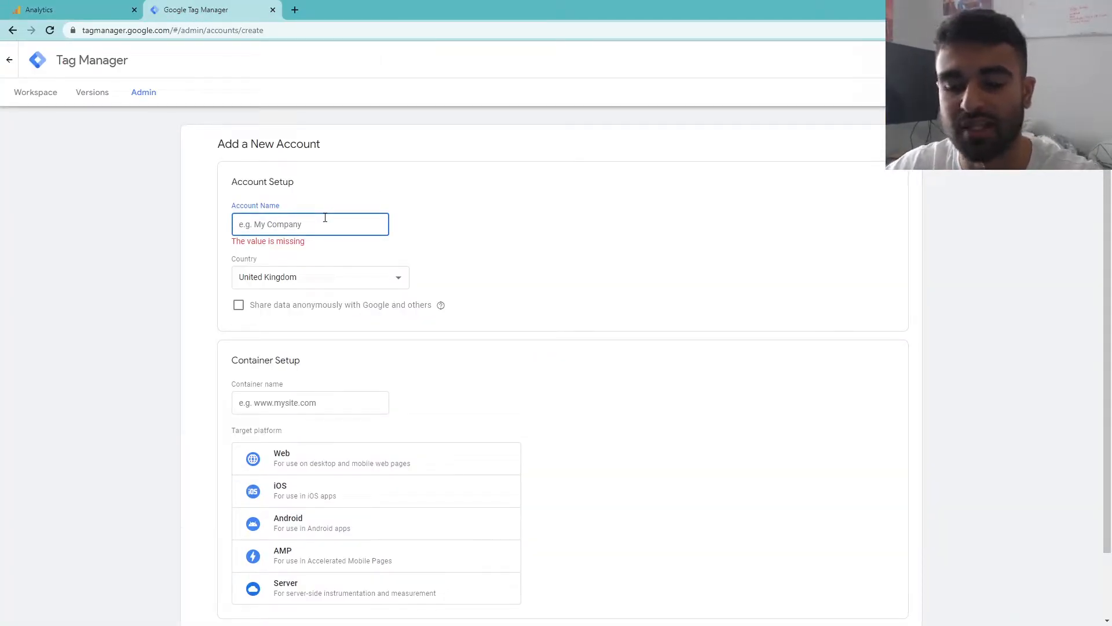
type("Savvy Digital")
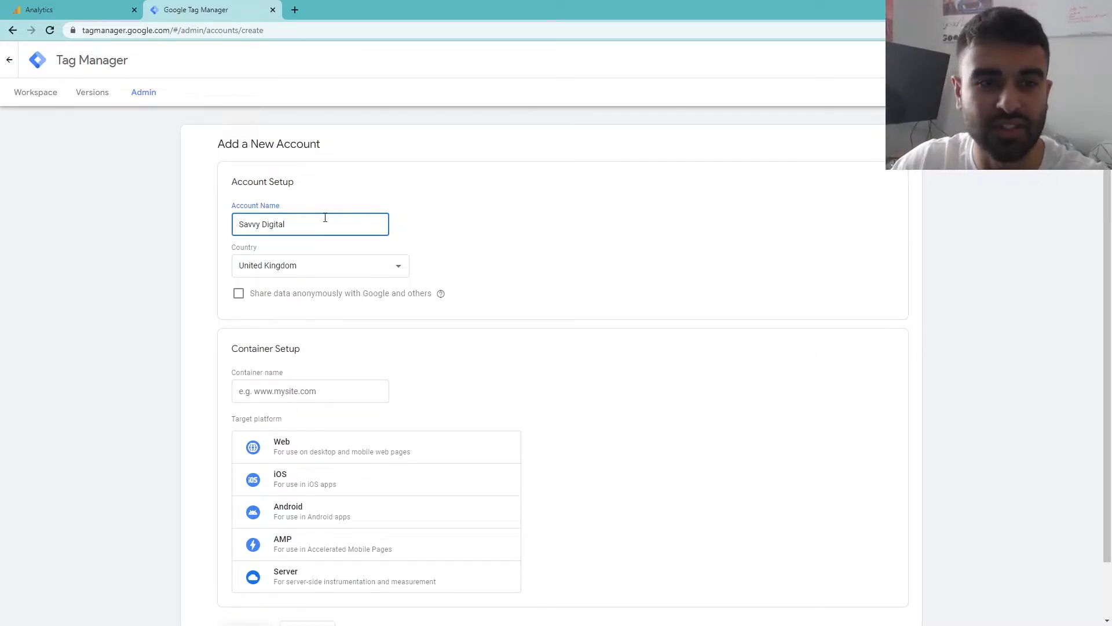
left_click(463, 225)
left_click(310, 384)
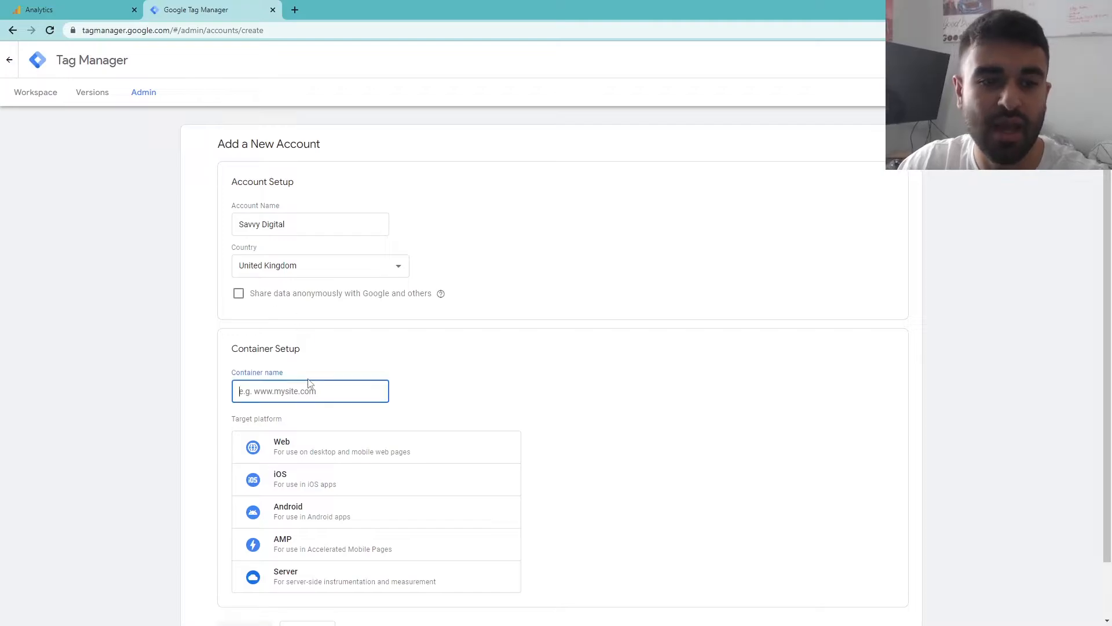
type("www.")
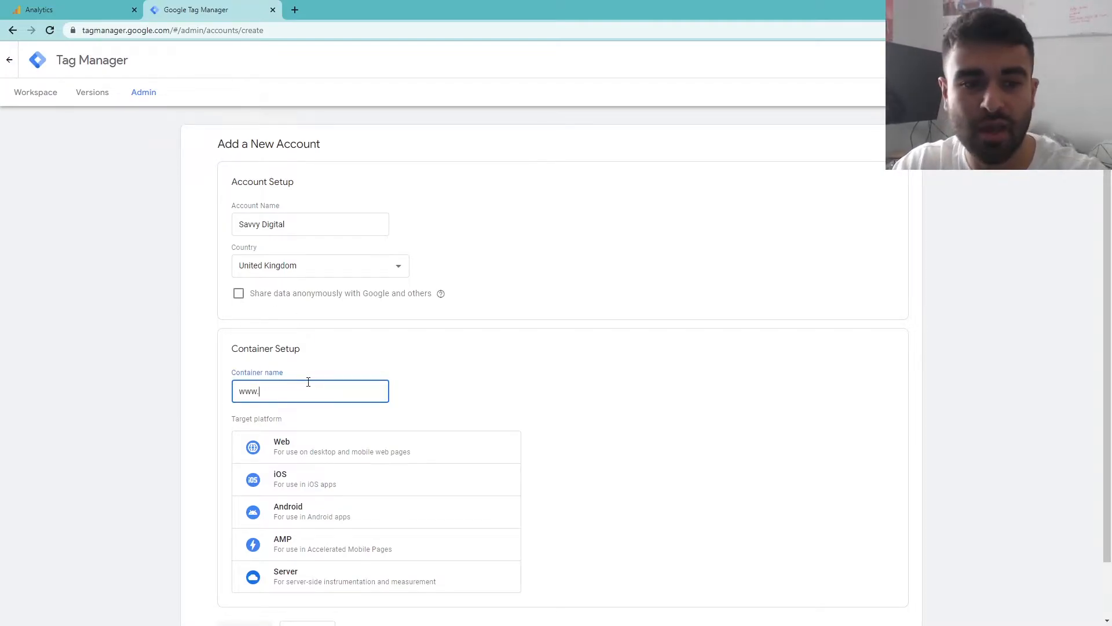
type("savvydigi")
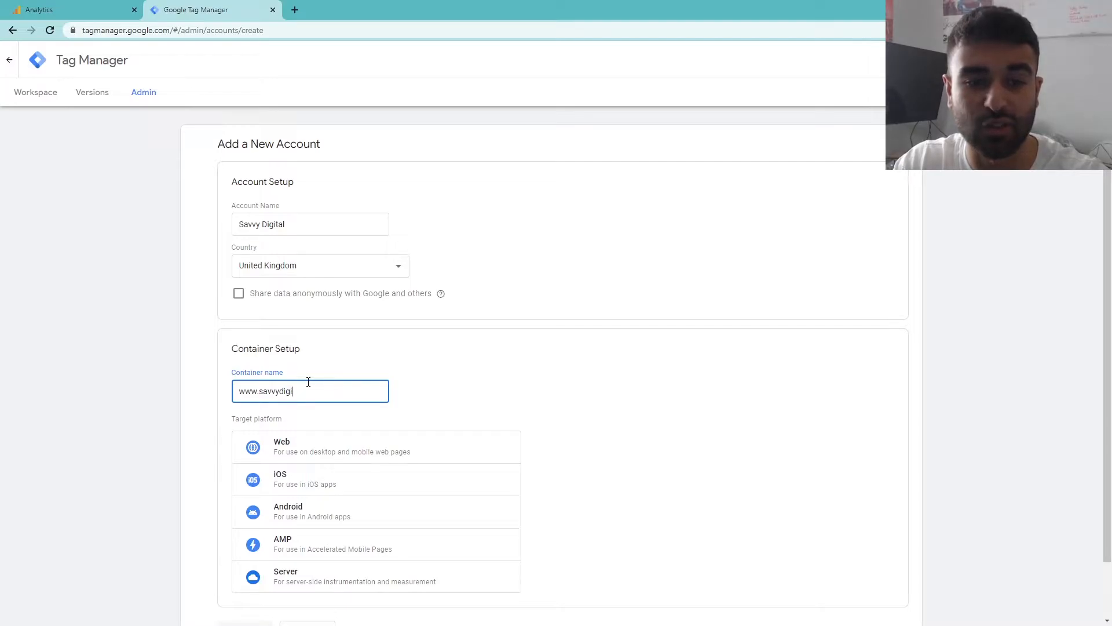
type("tal")
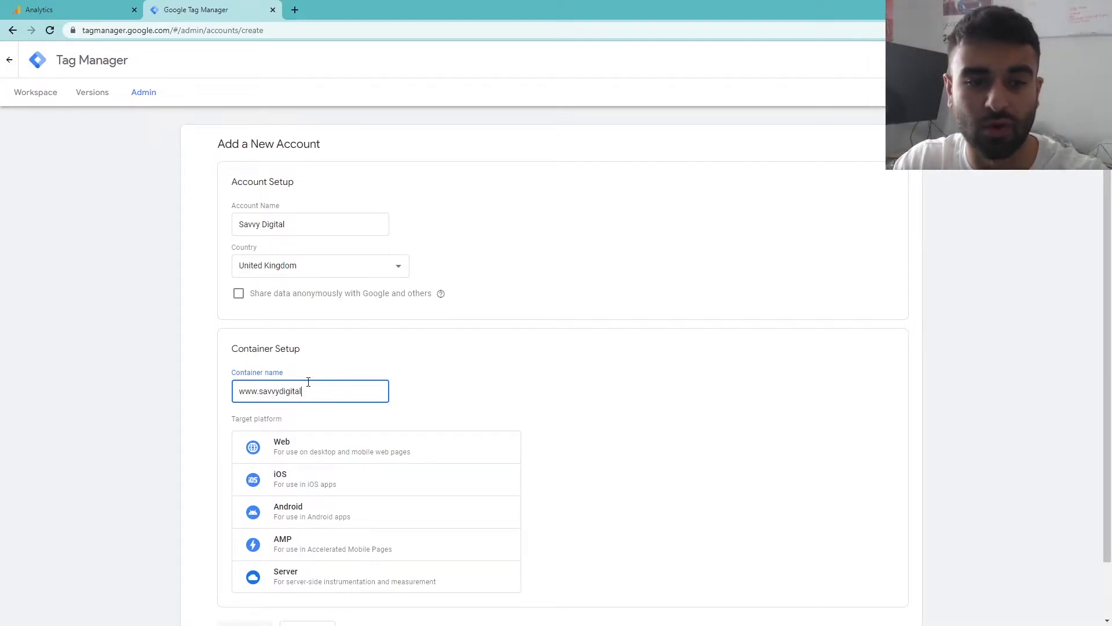
type(".co.uk")
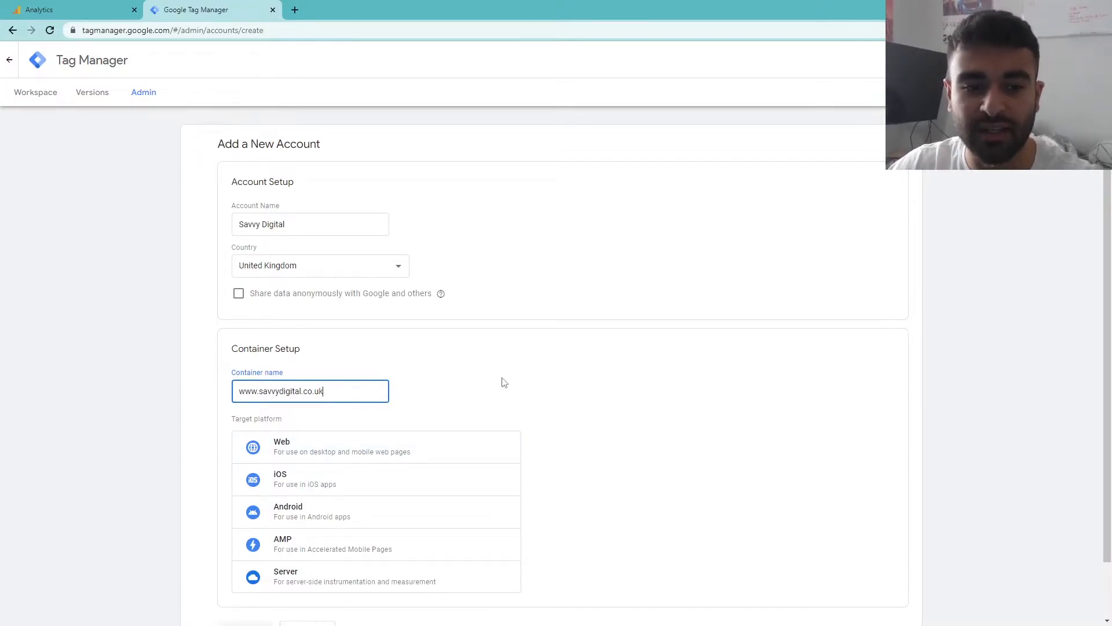
left_click(412, 455)
scroll(413, 455, "down", 2)
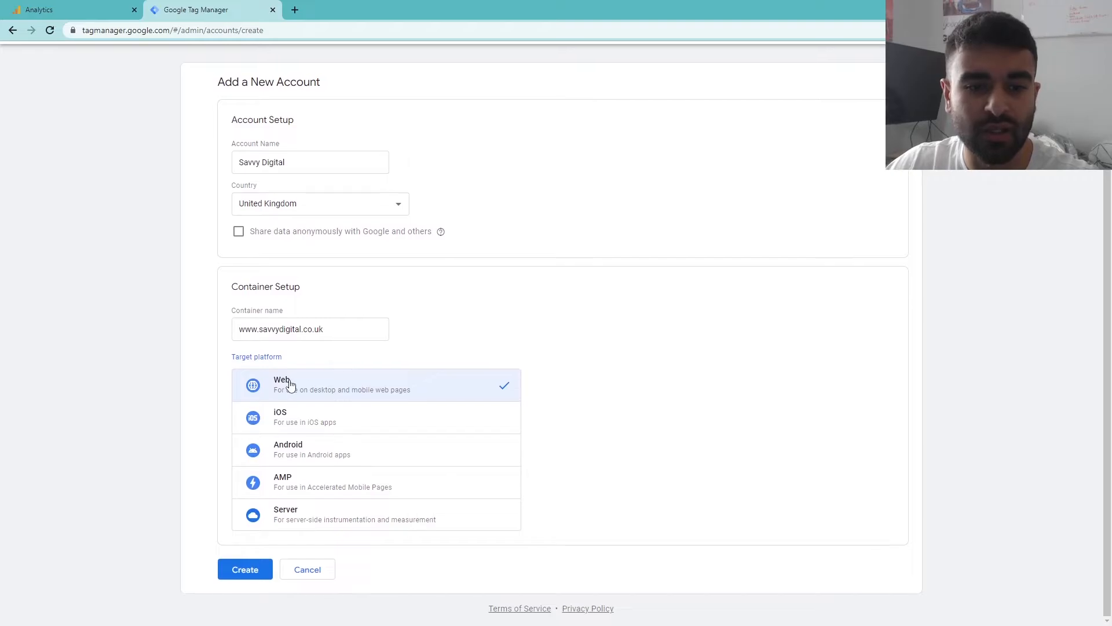
Create the account, accepting the Terms of Service Agreement and the Data Processing Terms, and dismiss the installation code.
left_click(243, 570)
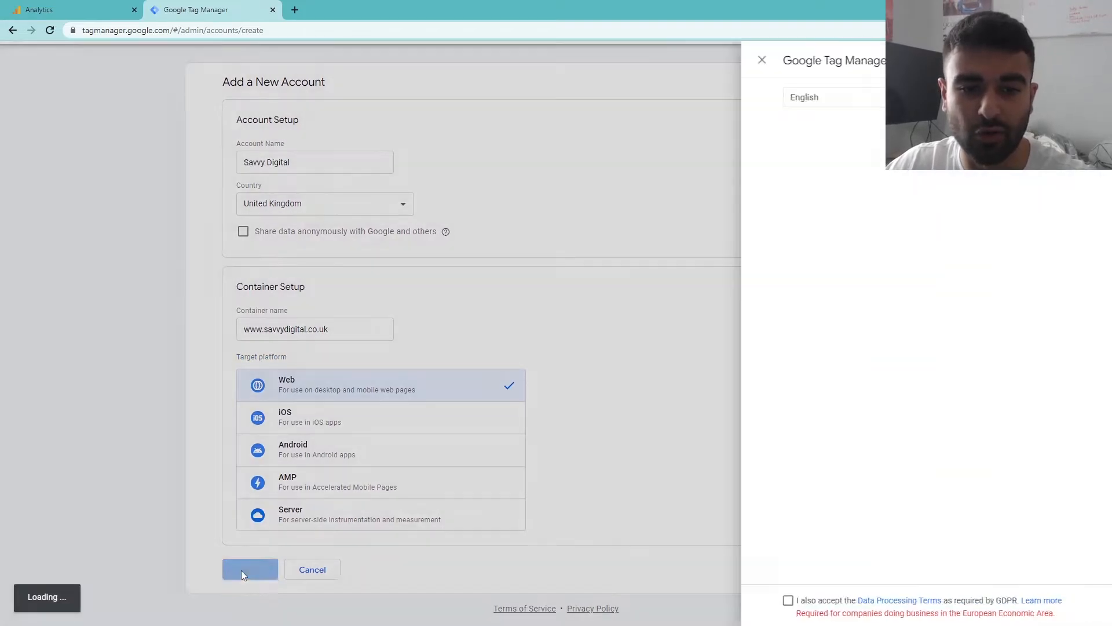
scroll(513, 328, "down", 1)
scroll(514, 328, "down", 1)
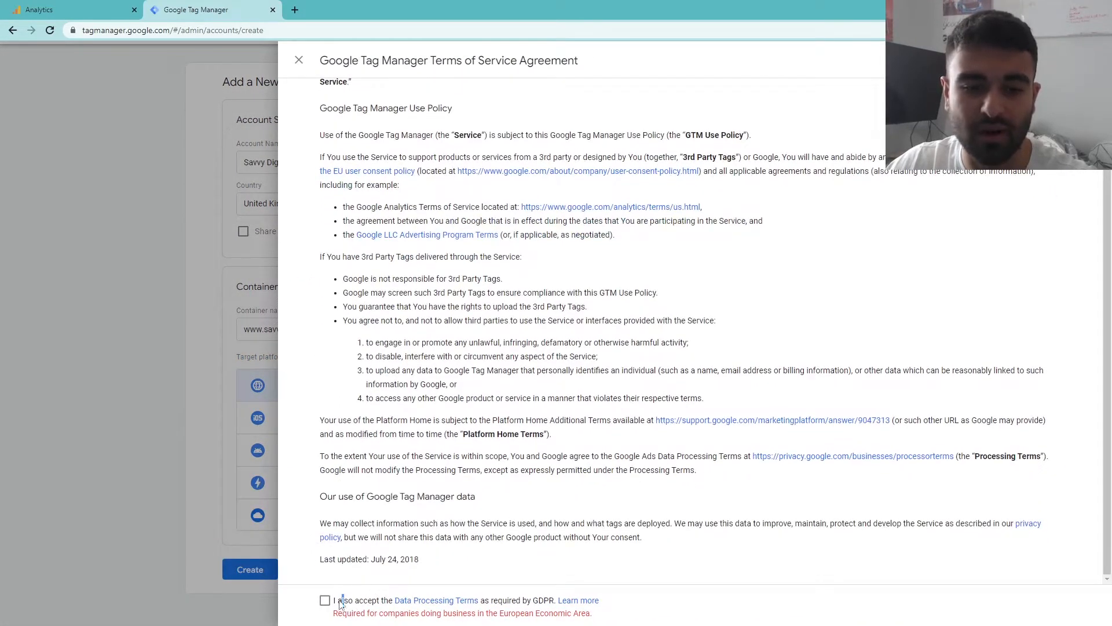
left_click(325, 601)
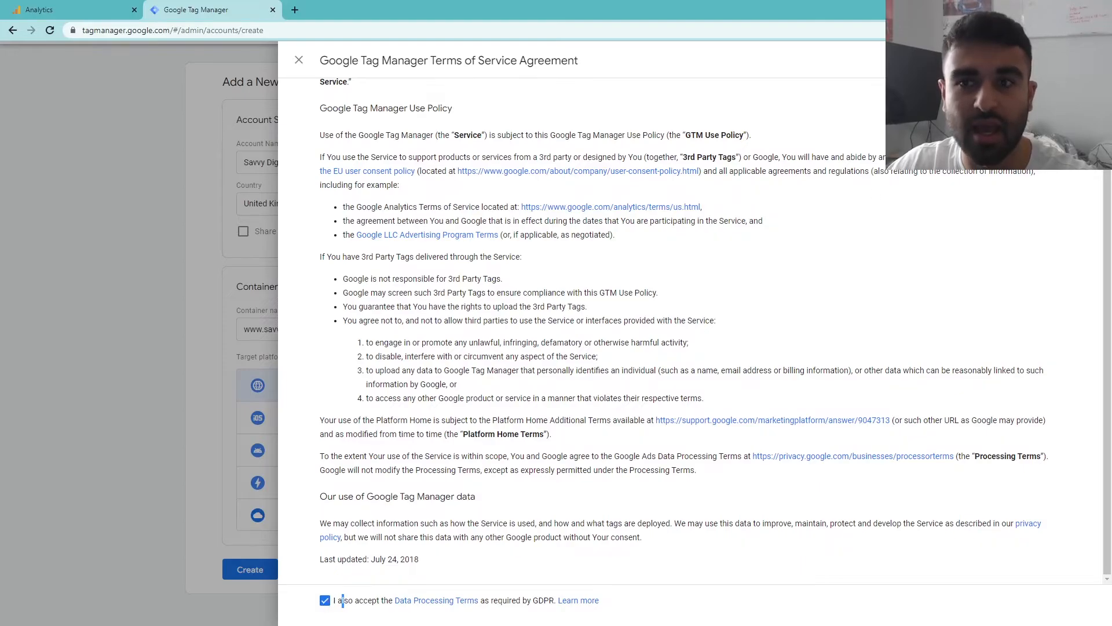
left_click(1082, 60)
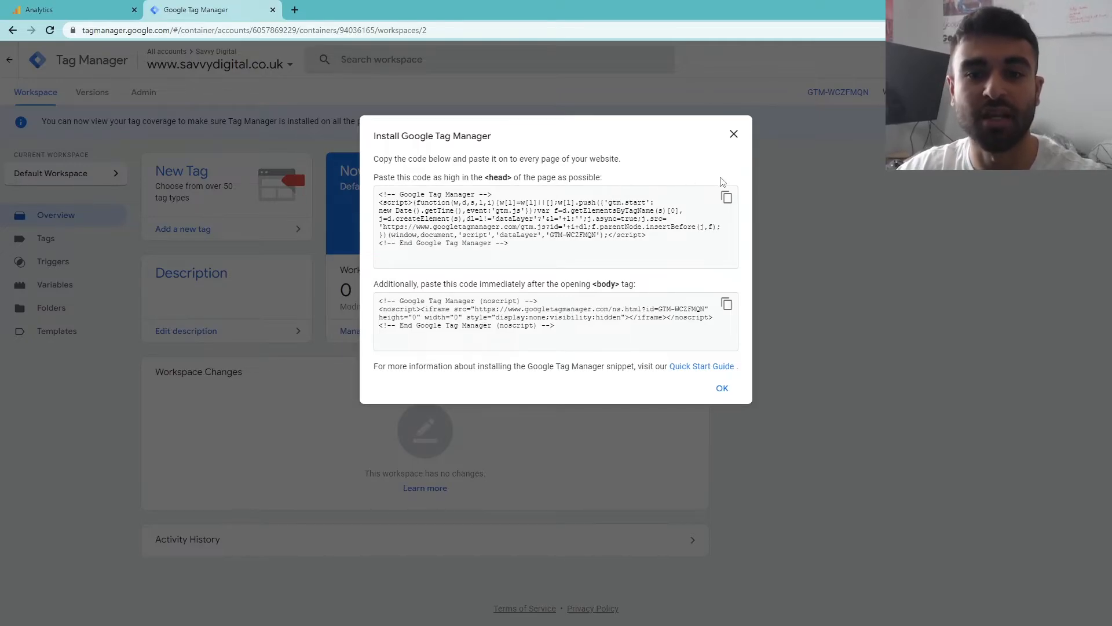
left_click(734, 133)
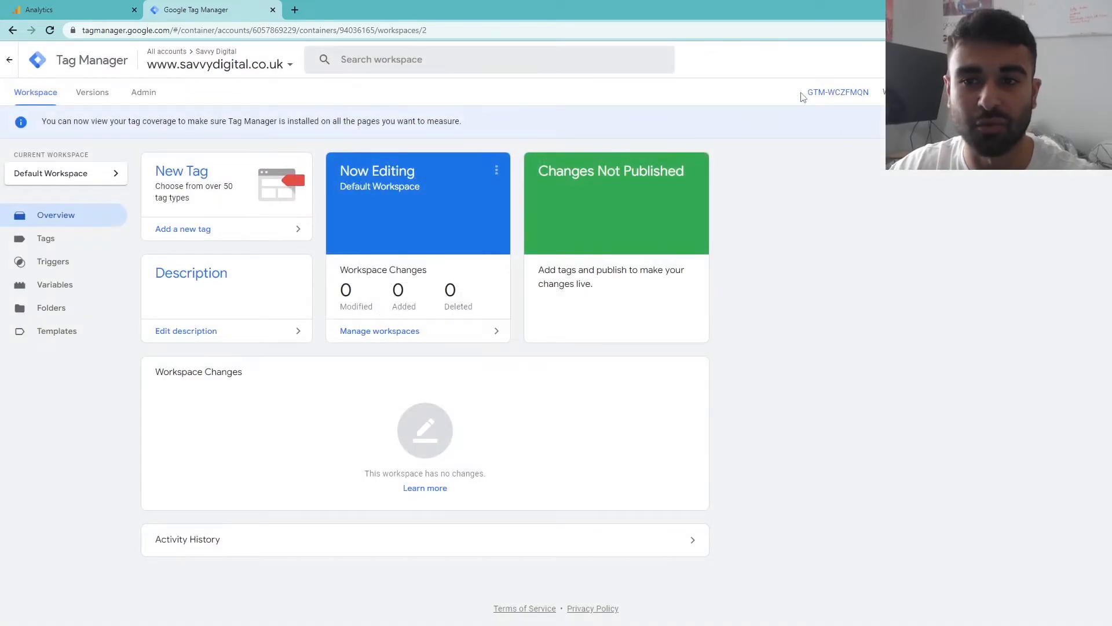
left_click_drag(801, 96, 875, 96)
left_click(883, 166)
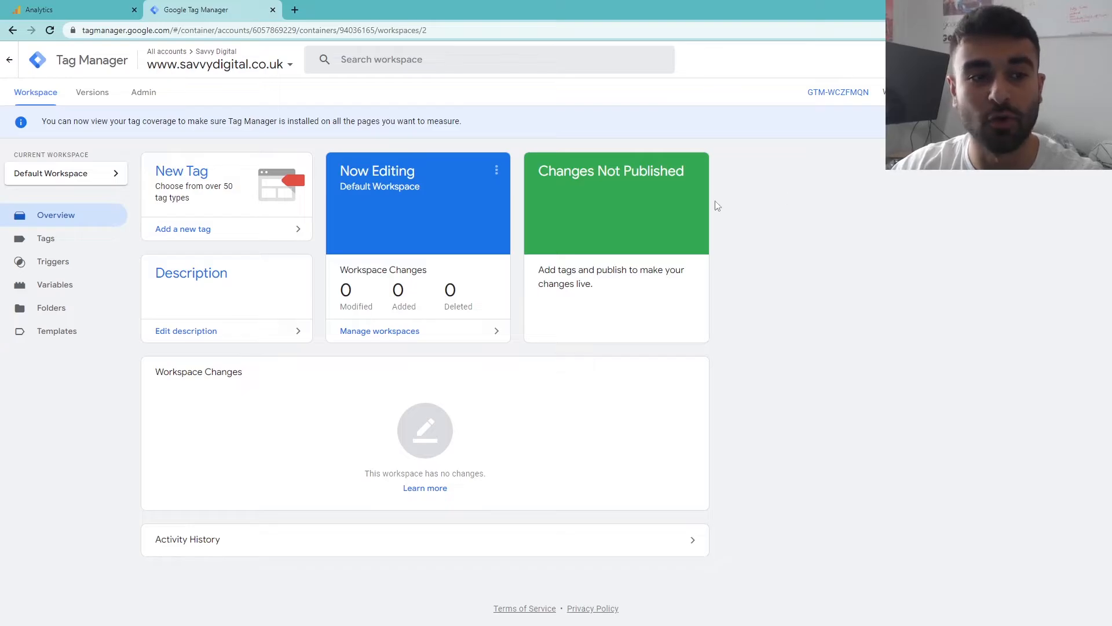
Start a new tag in the workspace with the tag type Google Analytics: GA4 Configuration.
left_click(173, 175)
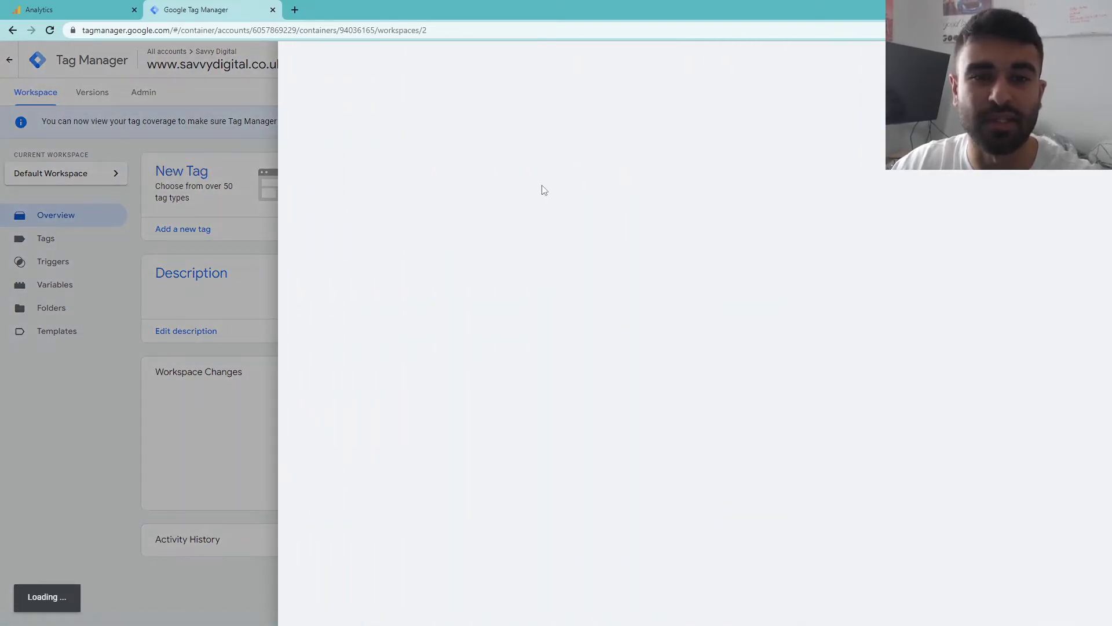
left_click(539, 191)
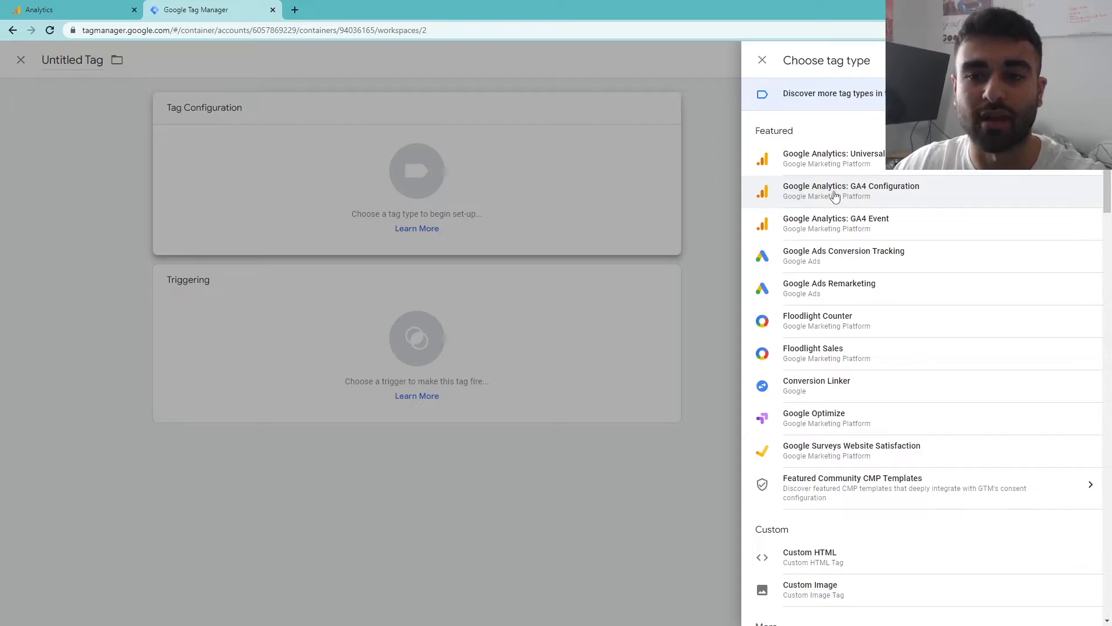
left_click(834, 196)
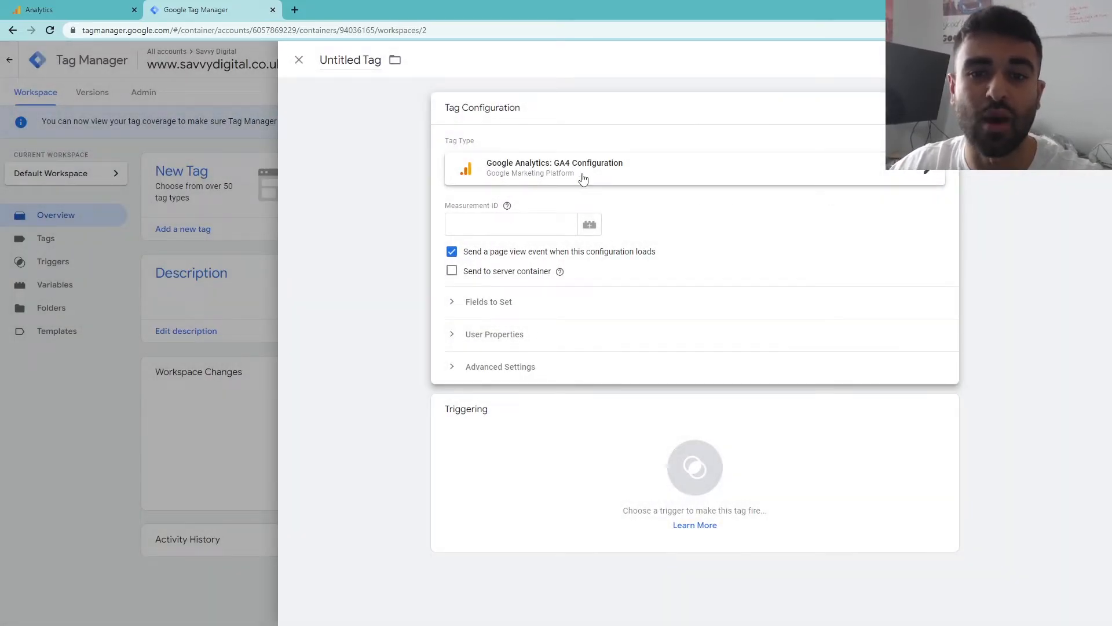
Fill in the tag's measurement ID by copying it from the web stream details in Google Analytics, and set its trigger to All Pages.
left_click(498, 224)
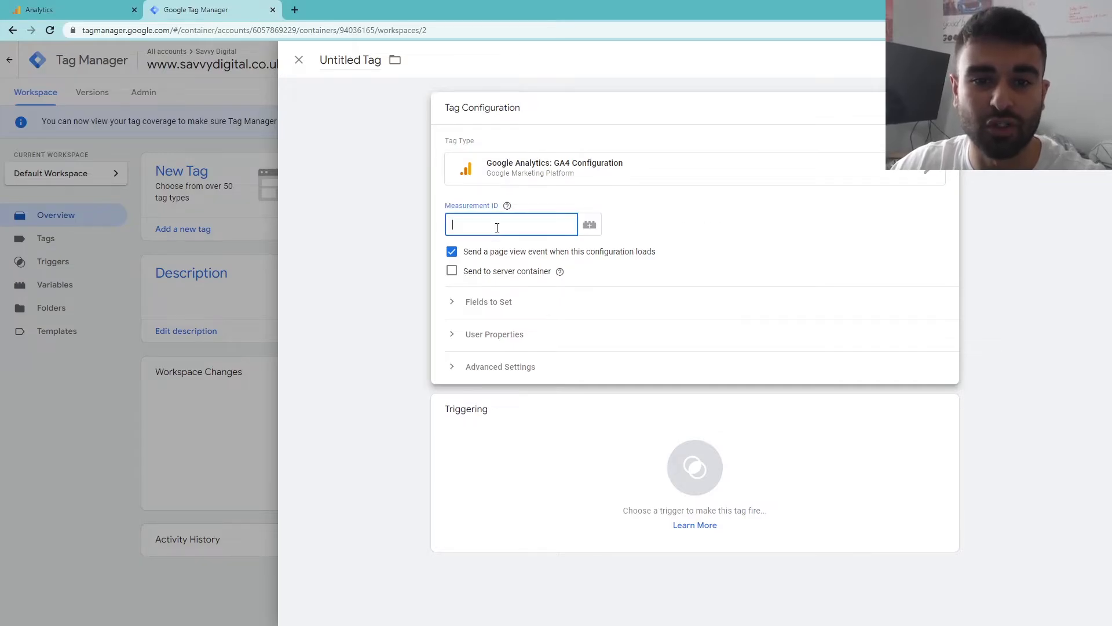
left_click(96, 6)
left_click(1001, 201)
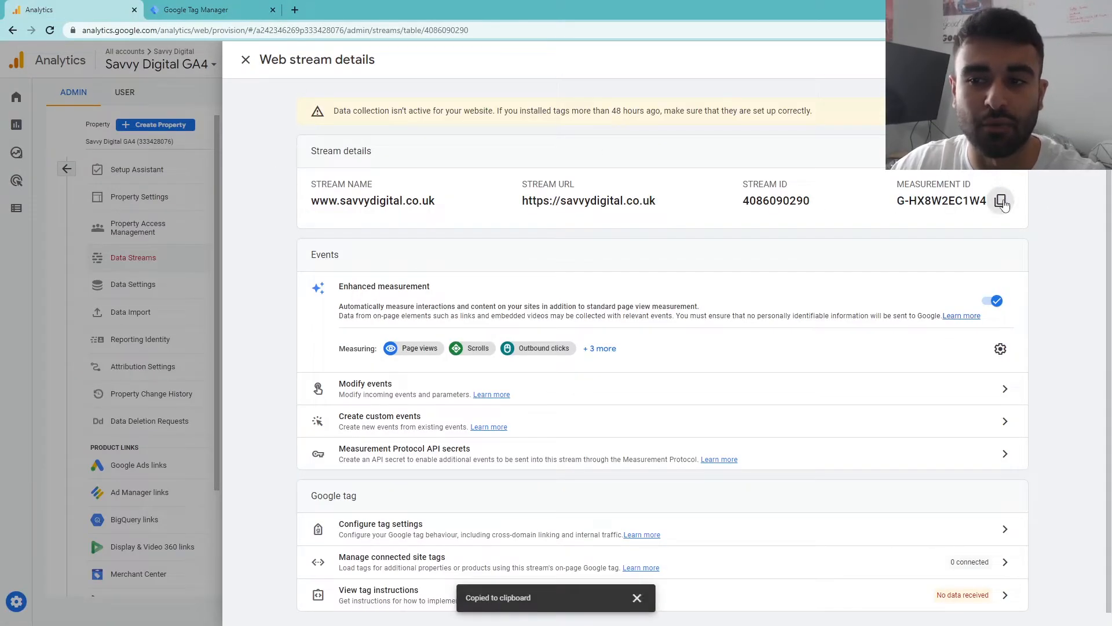
left_click(212, 9)
key("ctrl+v")
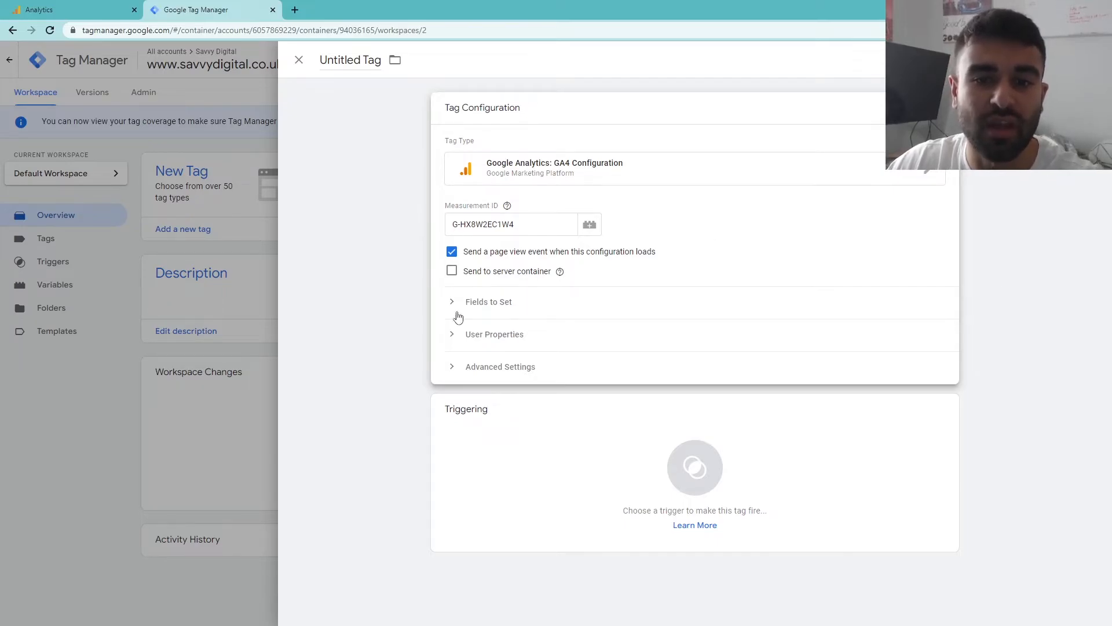
left_click(666, 437)
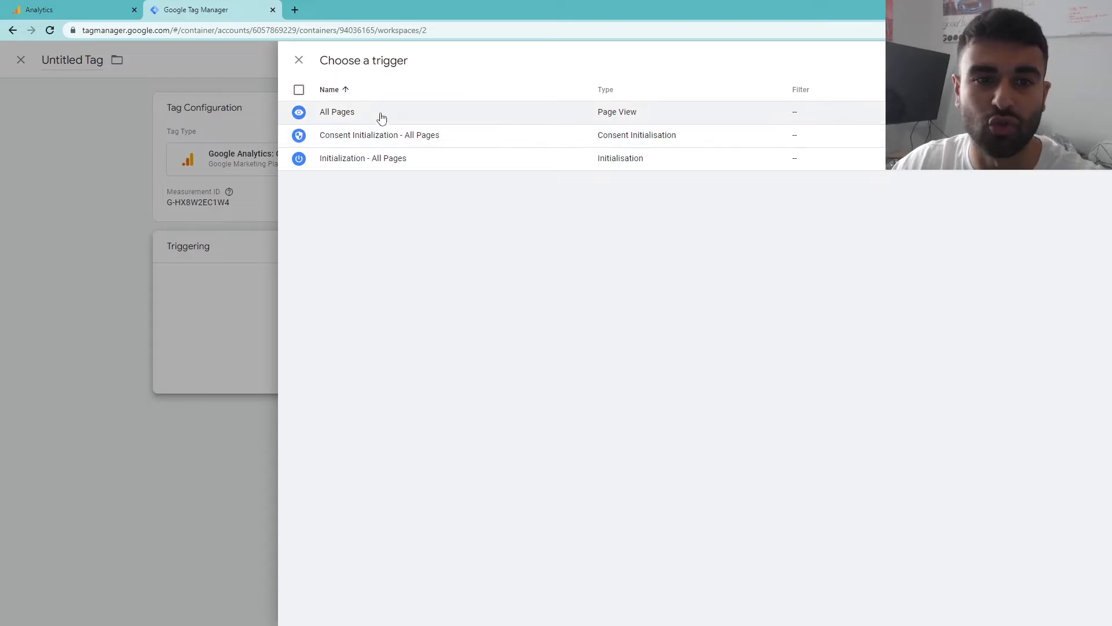
left_click(382, 116)
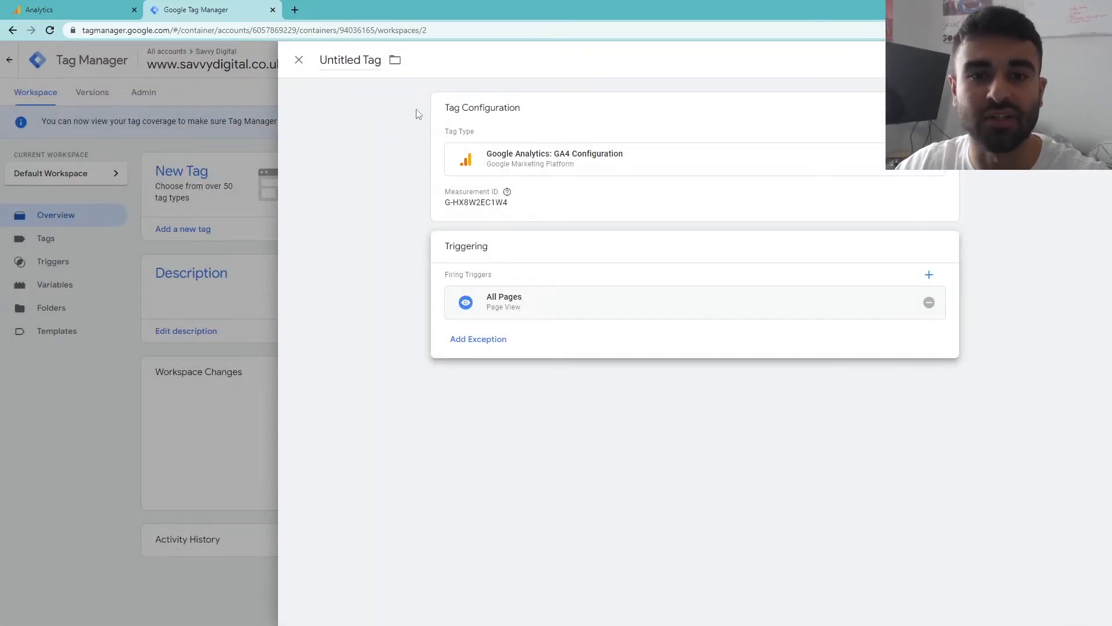
Name the tag GA4 Configuration Tag and save it.
double_click(350, 63)
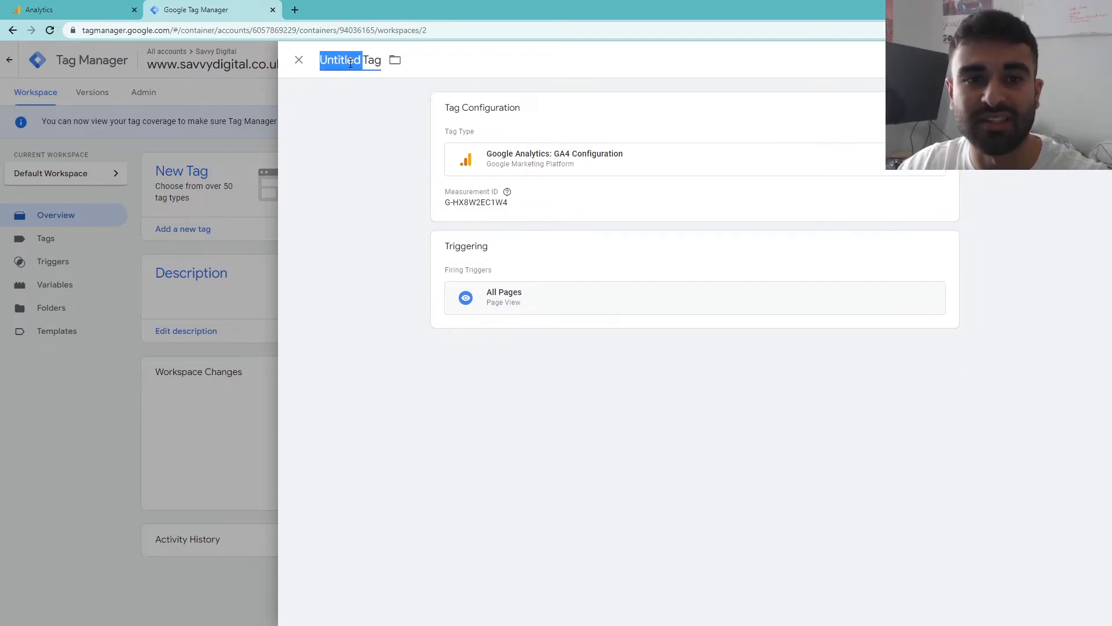
type("GA4 Cong")
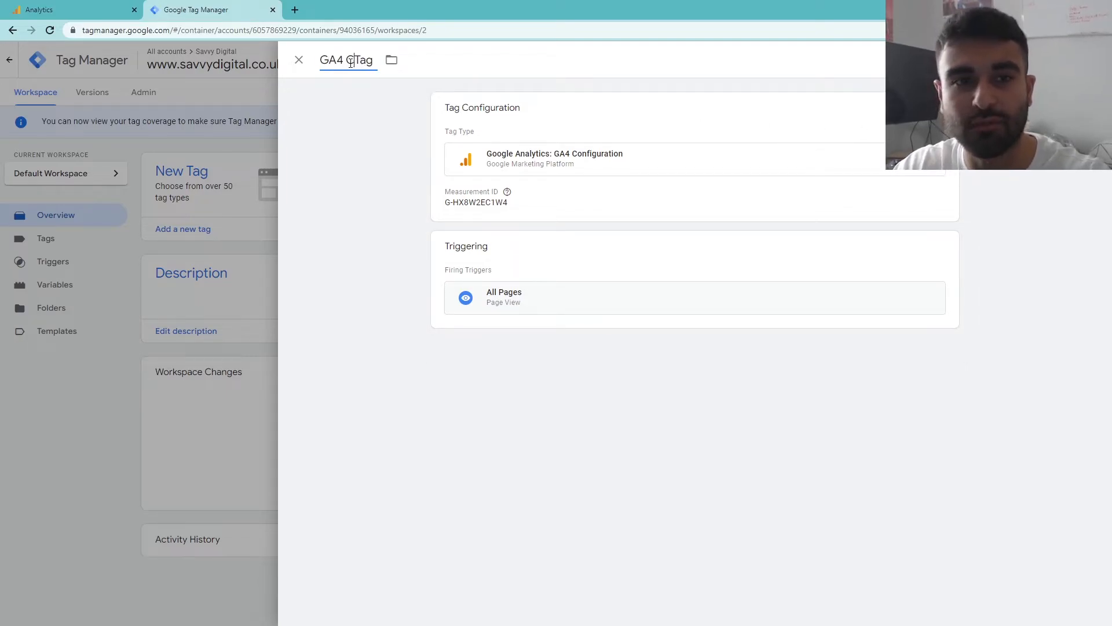
key("BackSpace")
type("figuratiopn")
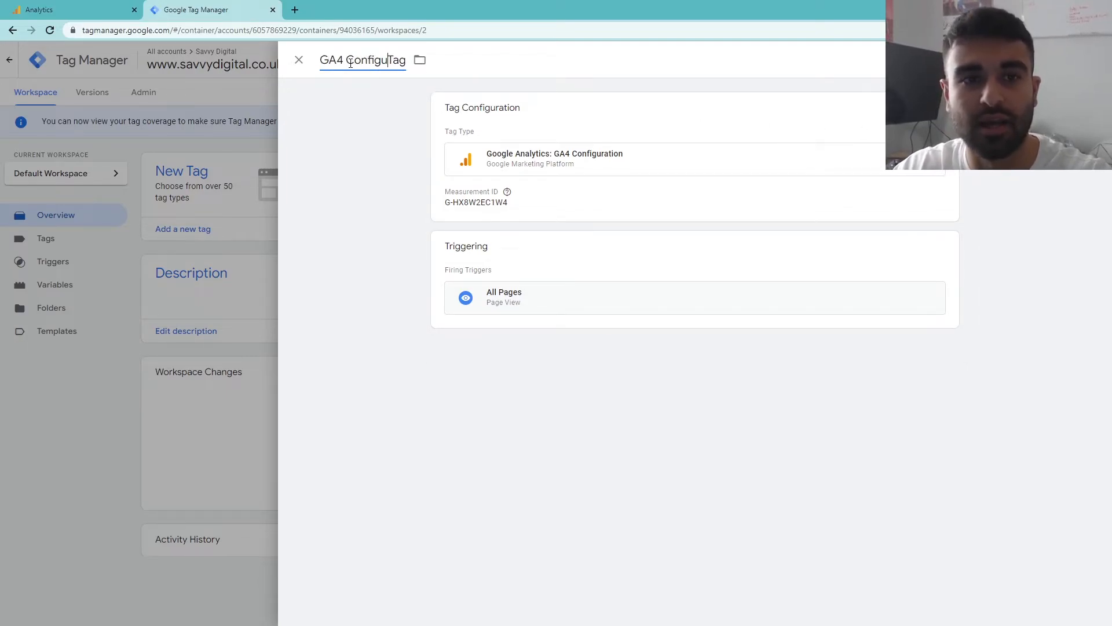
key("BackSpace")
key("BackSpace")
key("BackSpace")
type("on")
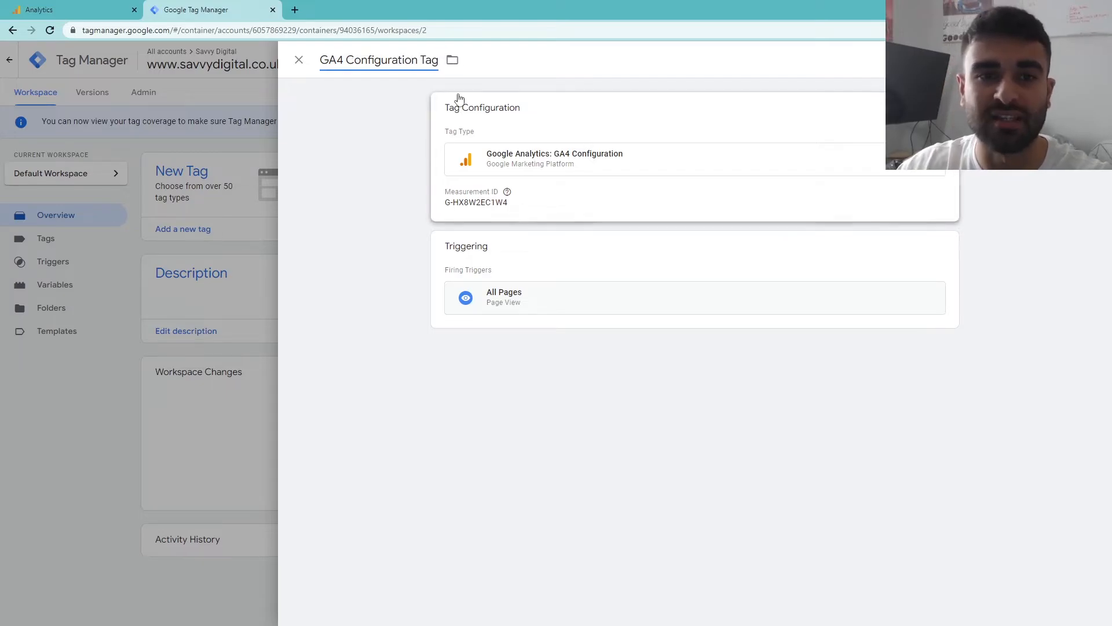
left_click(418, 116)
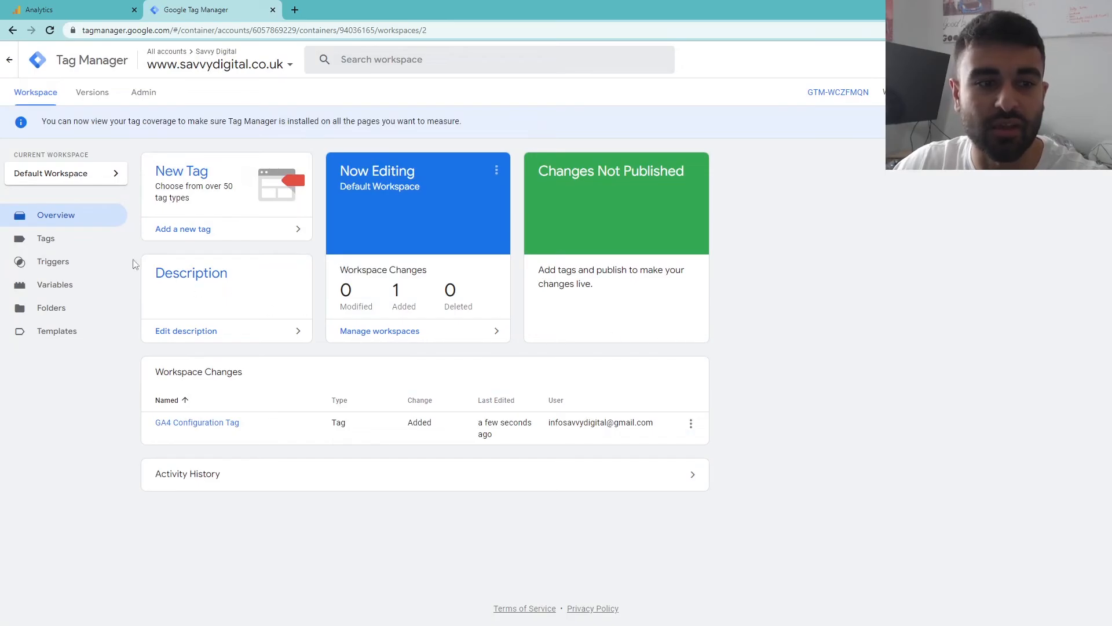
Publish the workspace changes to the Live environment as a version named GA4 Config, and return to the workspace overview.
left_click(91, 242)
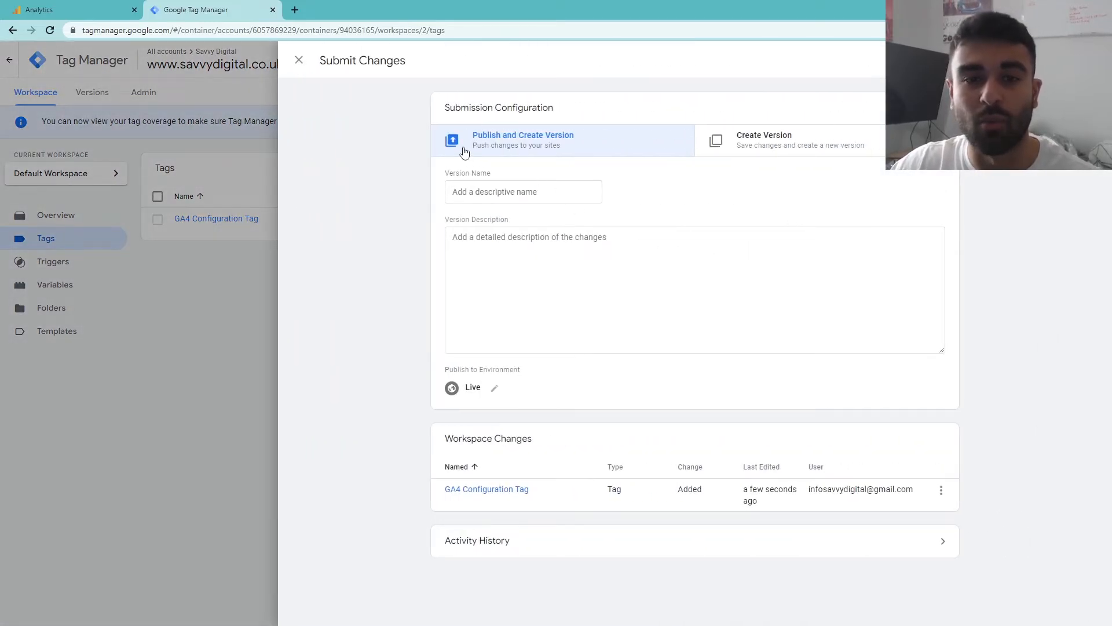
left_click(504, 191)
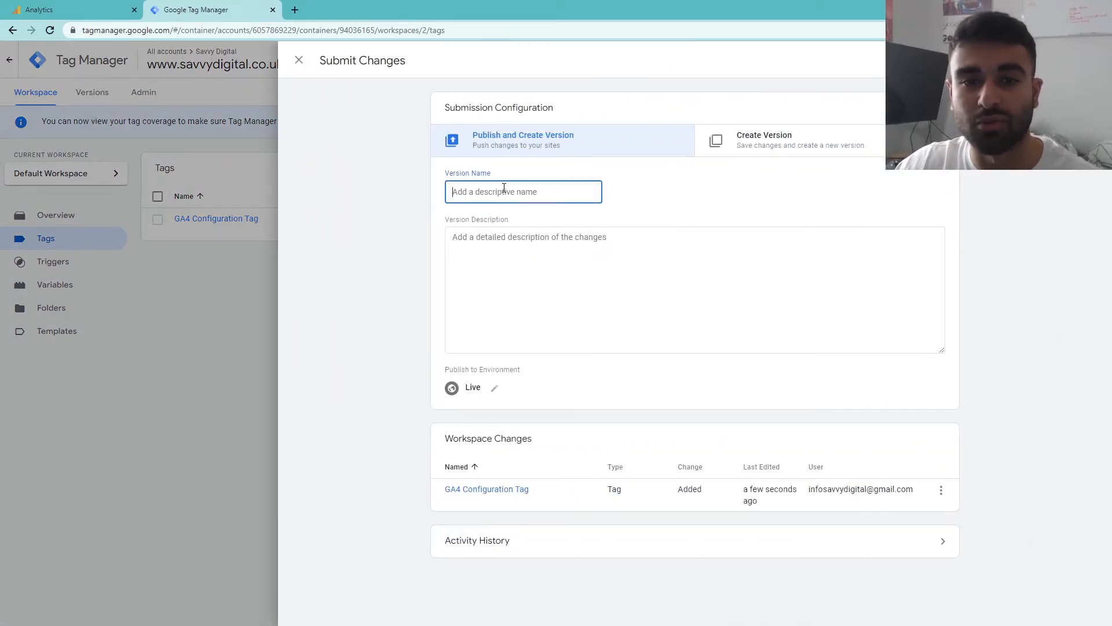
type("G")
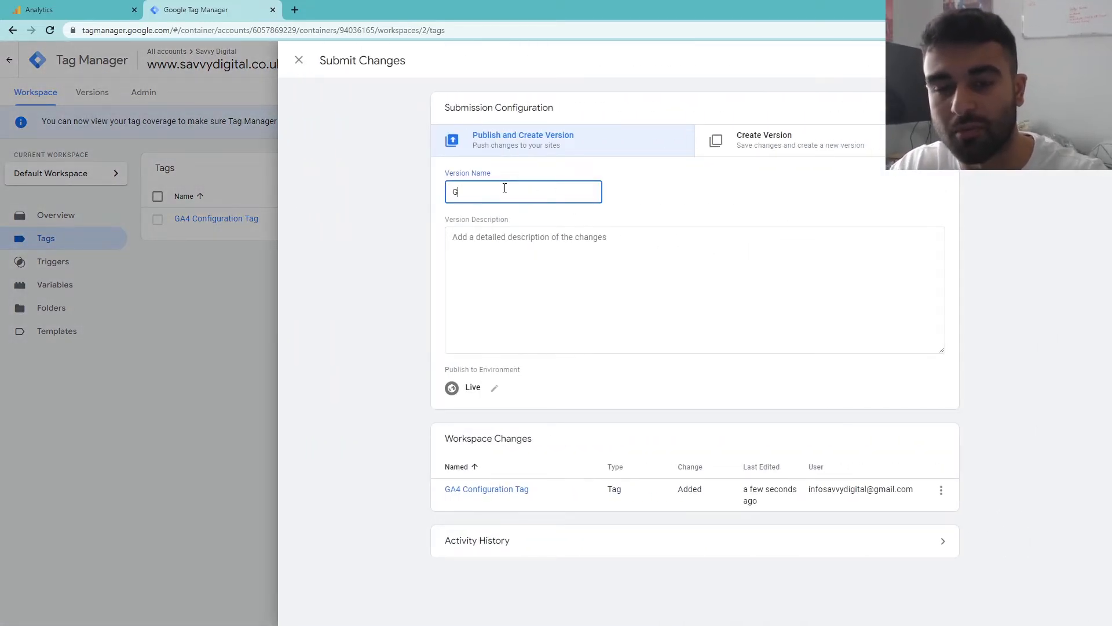
type("A4 Config")
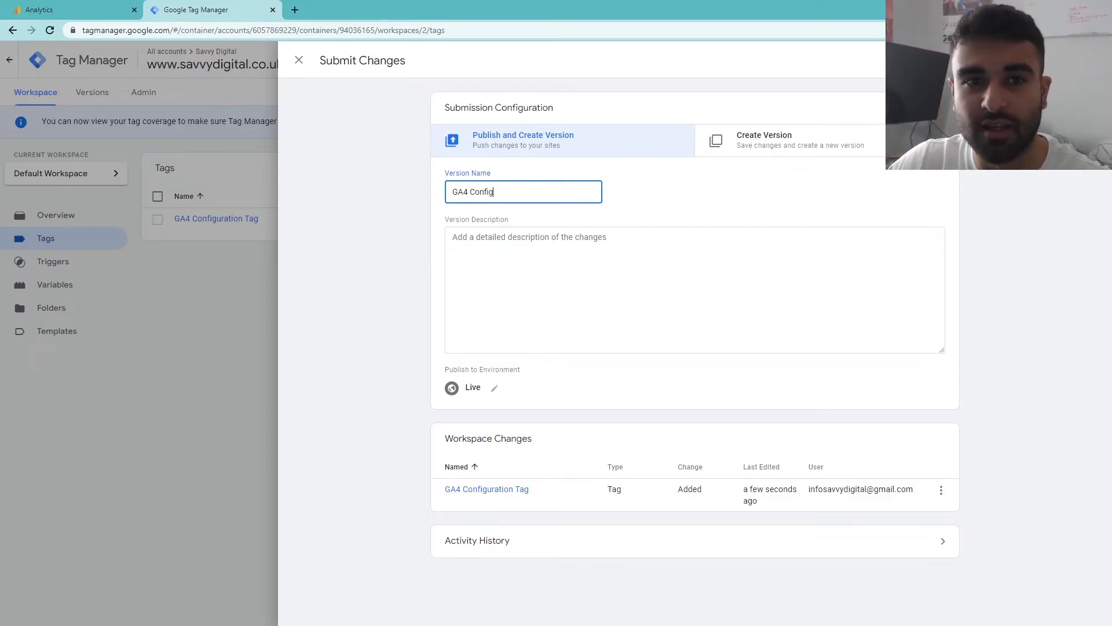
left_click(1074, 61)
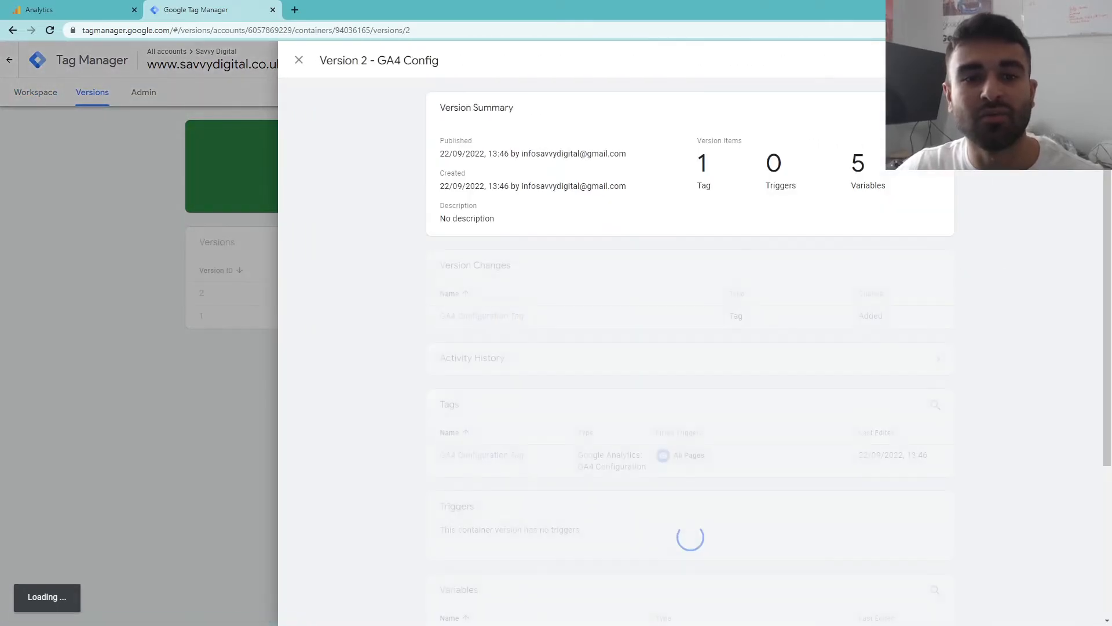
left_click(296, 60)
left_click(27, 97)
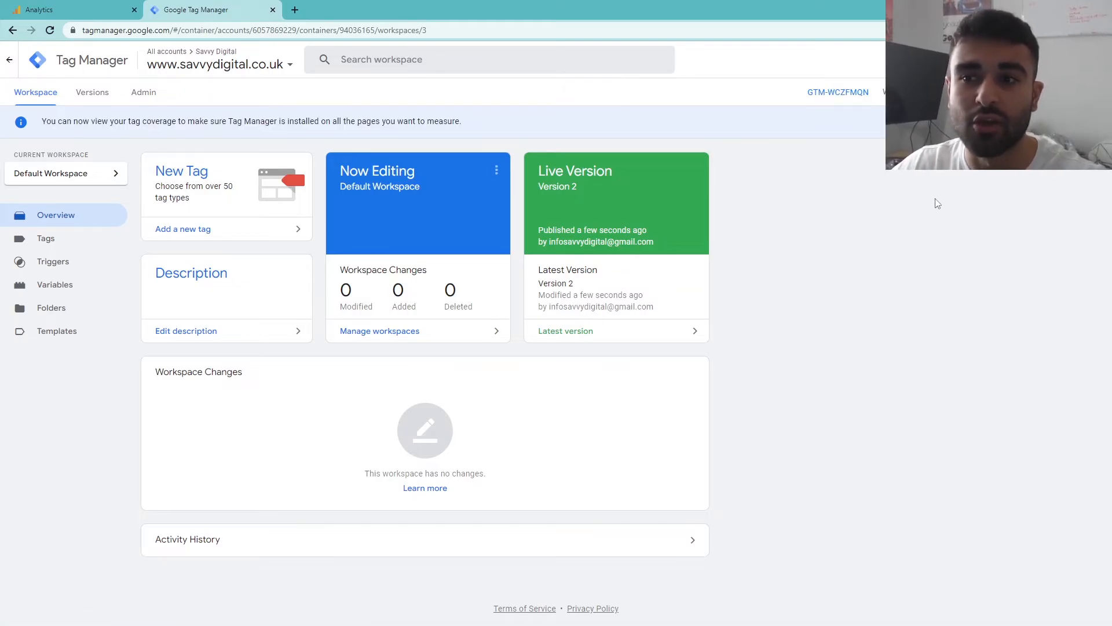
left_click(1006, 92)
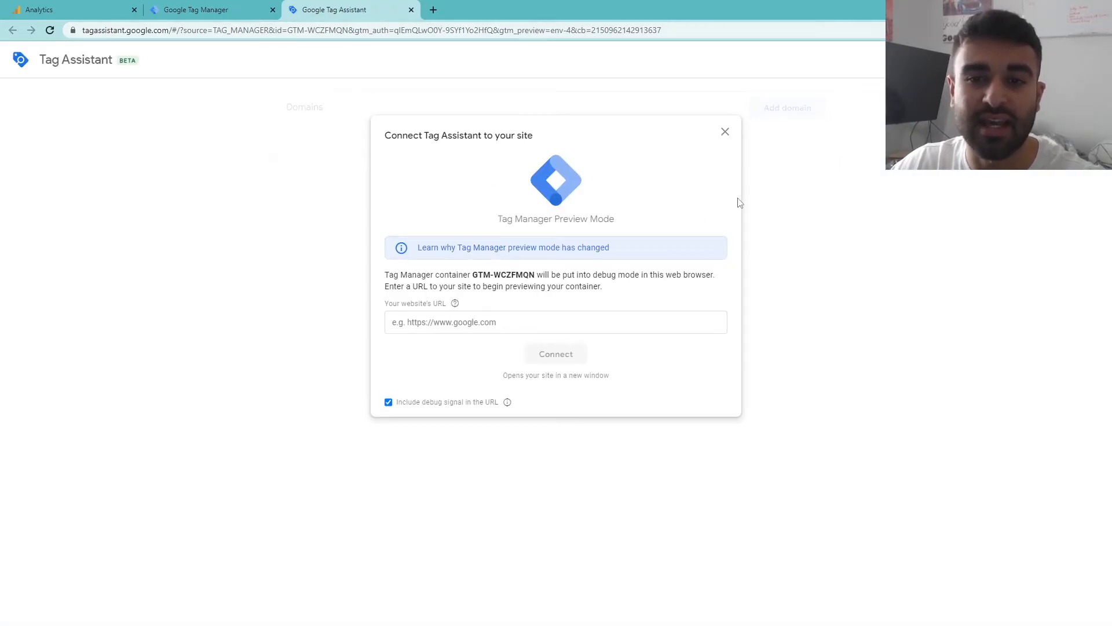
left_click(477, 329)
type("sav")
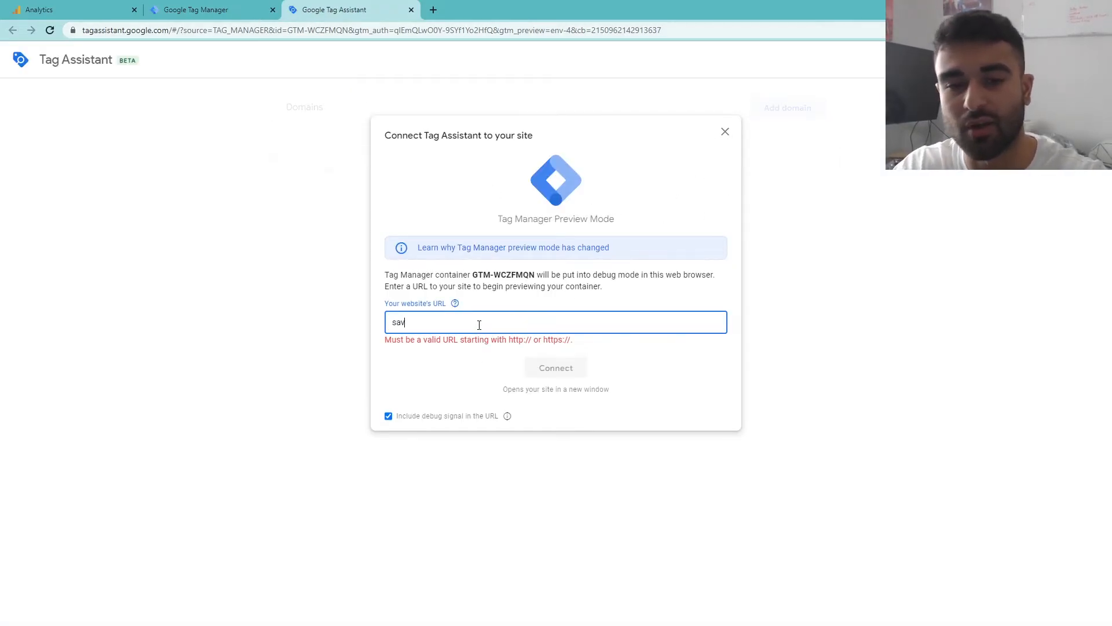
type("vydigital.co.uk")
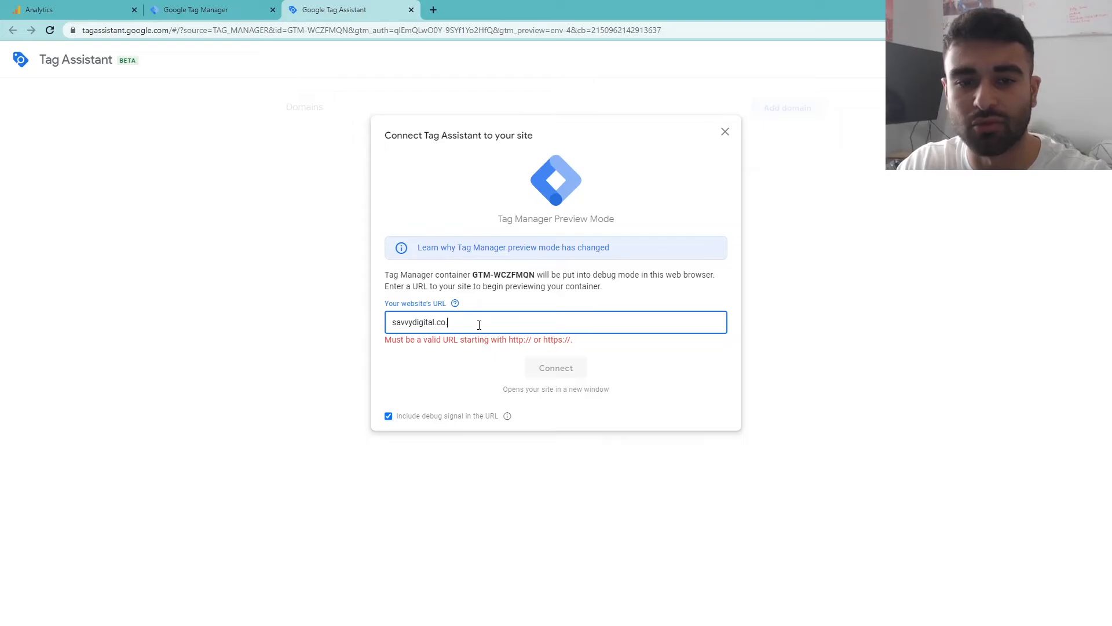
left_click(393, 322)
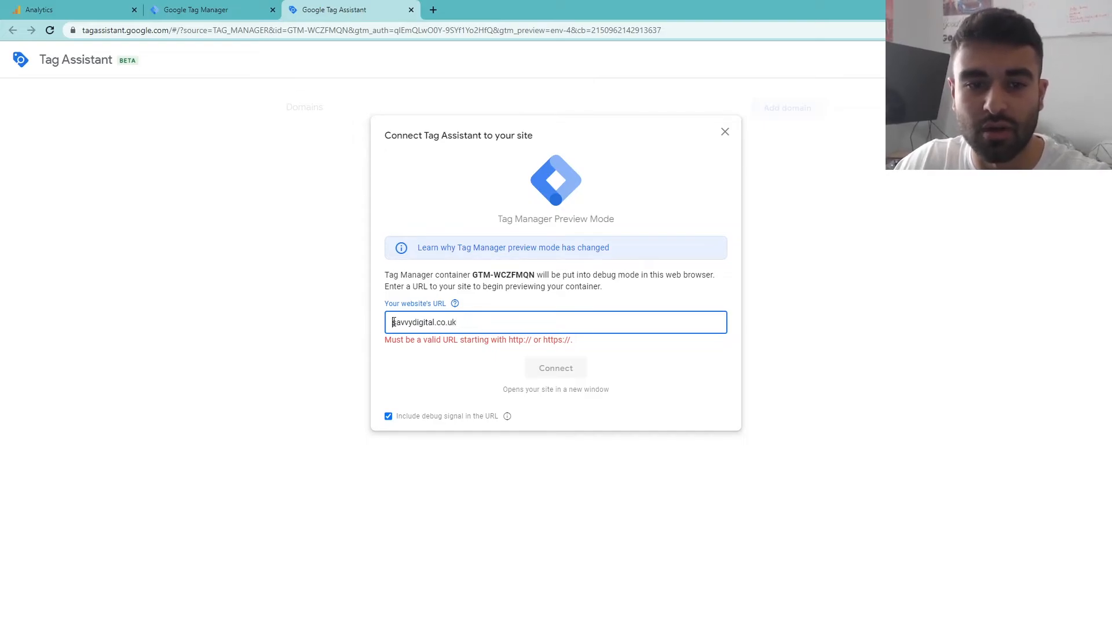
type("https//")
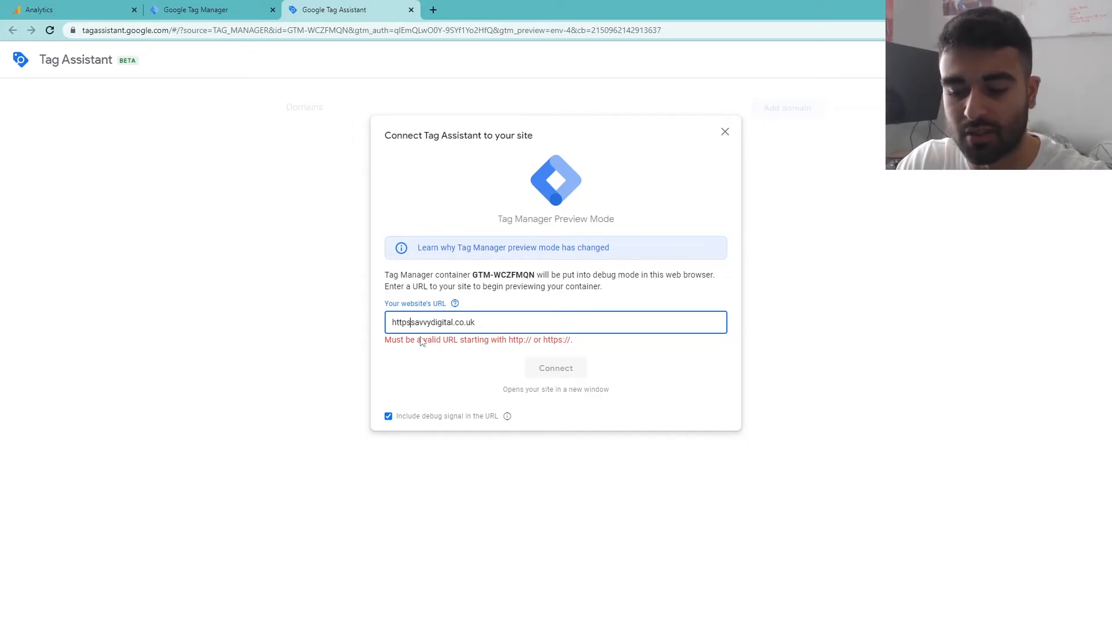
key("BackSpace")
key("BackSpace")
type("://")
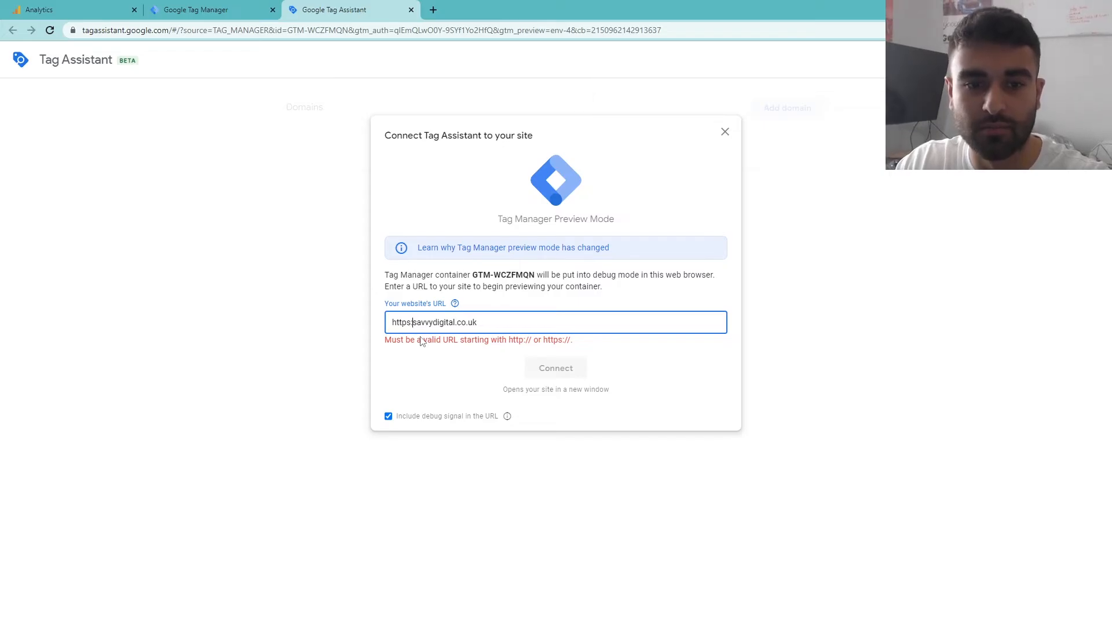
left_click(560, 353)
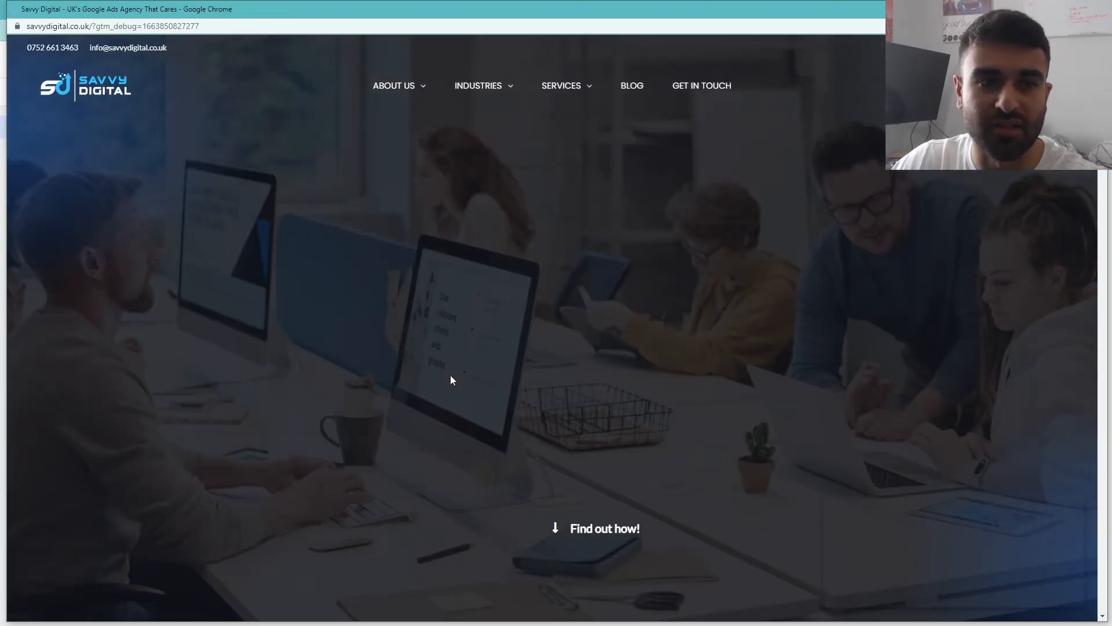
left_click_drag(255, 8, 1111, 151)
left_click(556, 303)
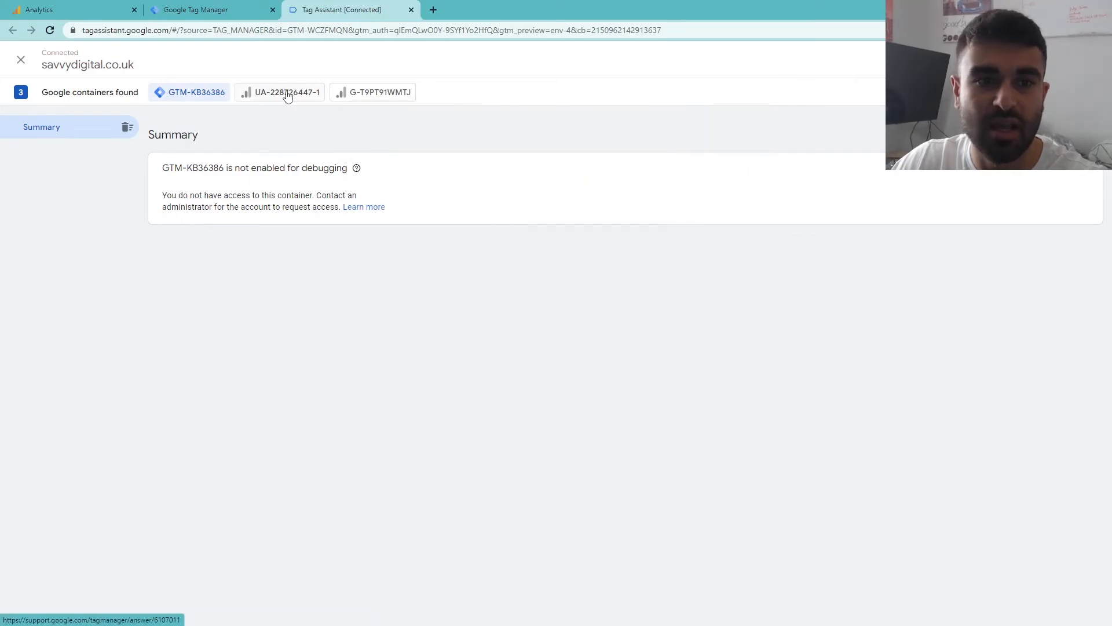
Review the Tag Assistant summaries of the Tag Manager, Universal Analytics and GA4 containers found on the site.
left_click(284, 92)
left_click(197, 92)
left_click(374, 94)
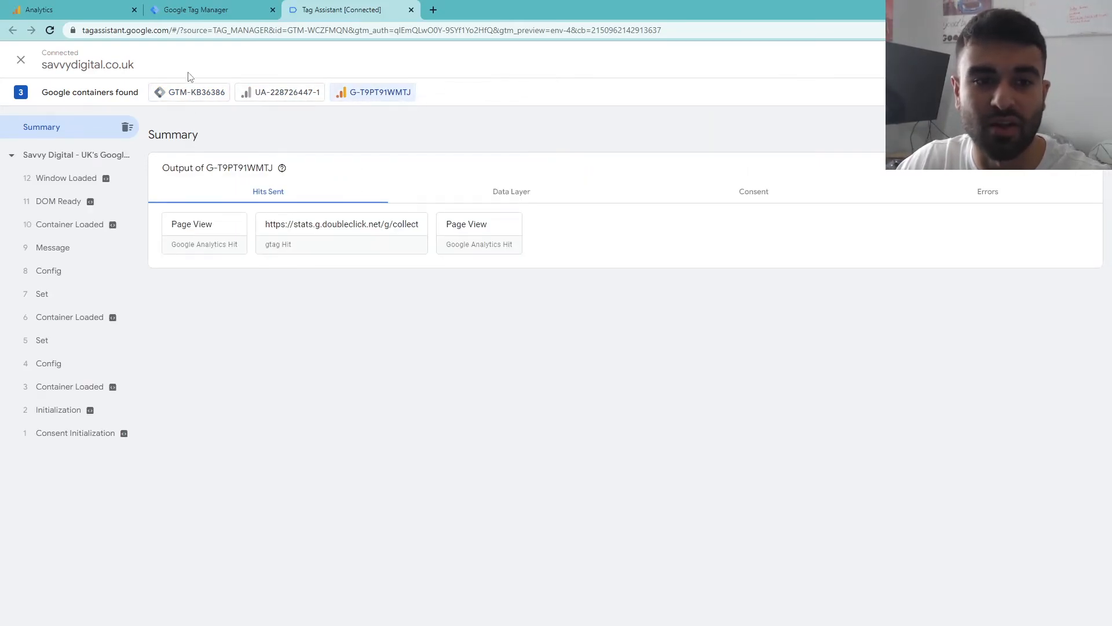
left_click(197, 95)
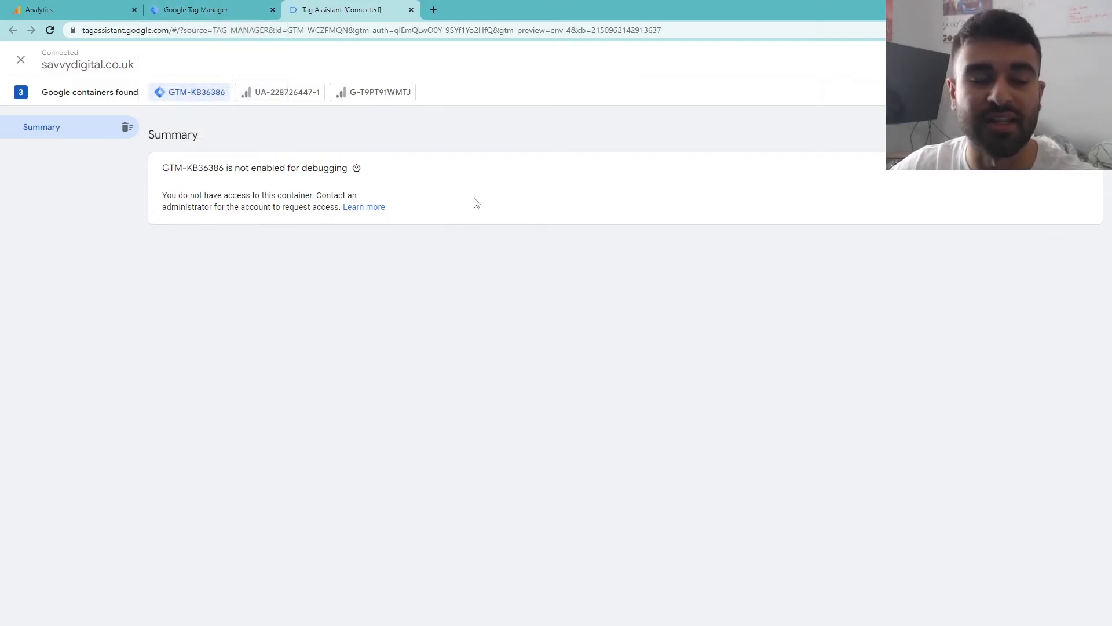
left_click(277, 98)
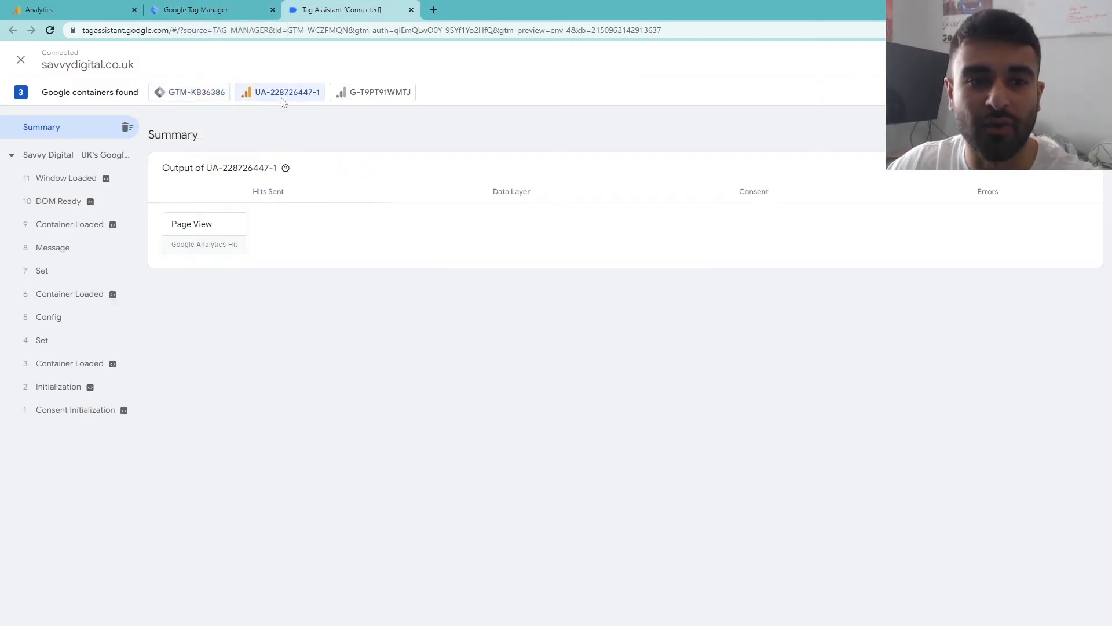
left_click(355, 97)
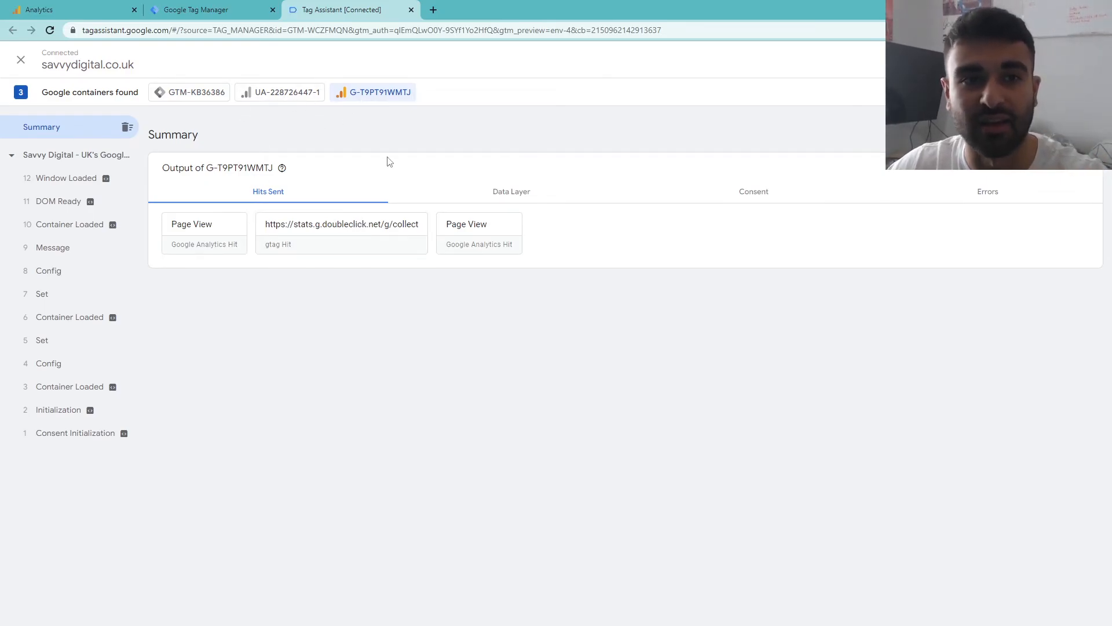
Close Tag Assistant and check the data collection notice in the web stream details in Google Analytics.
key("ctrl+w")
left_click(22, 3)
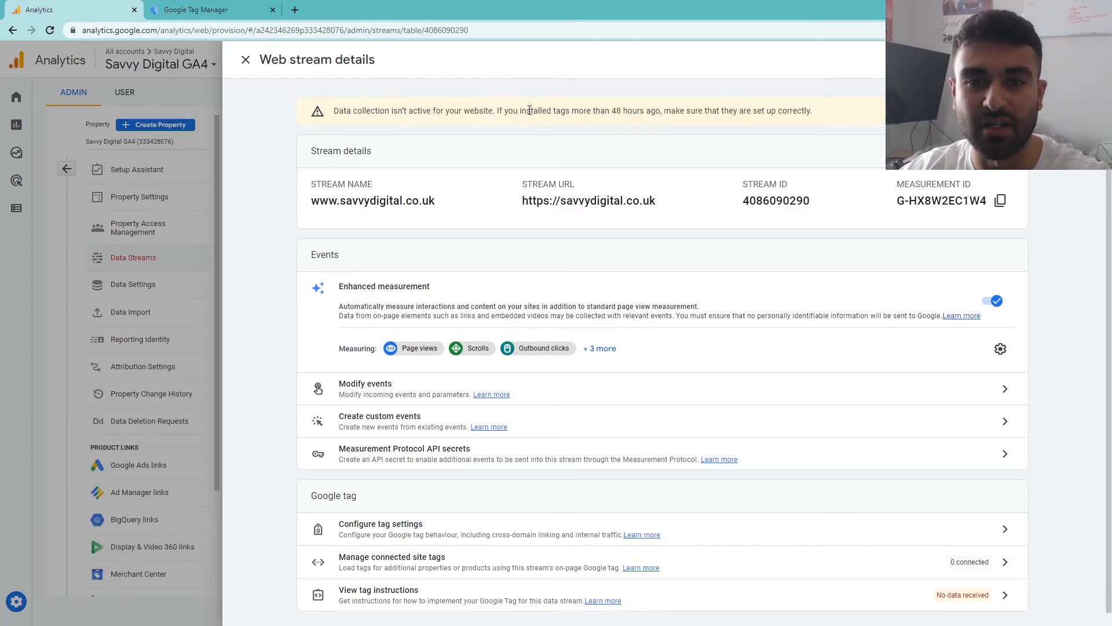
left_click_drag(526, 111, 644, 114)
left_click(644, 114)
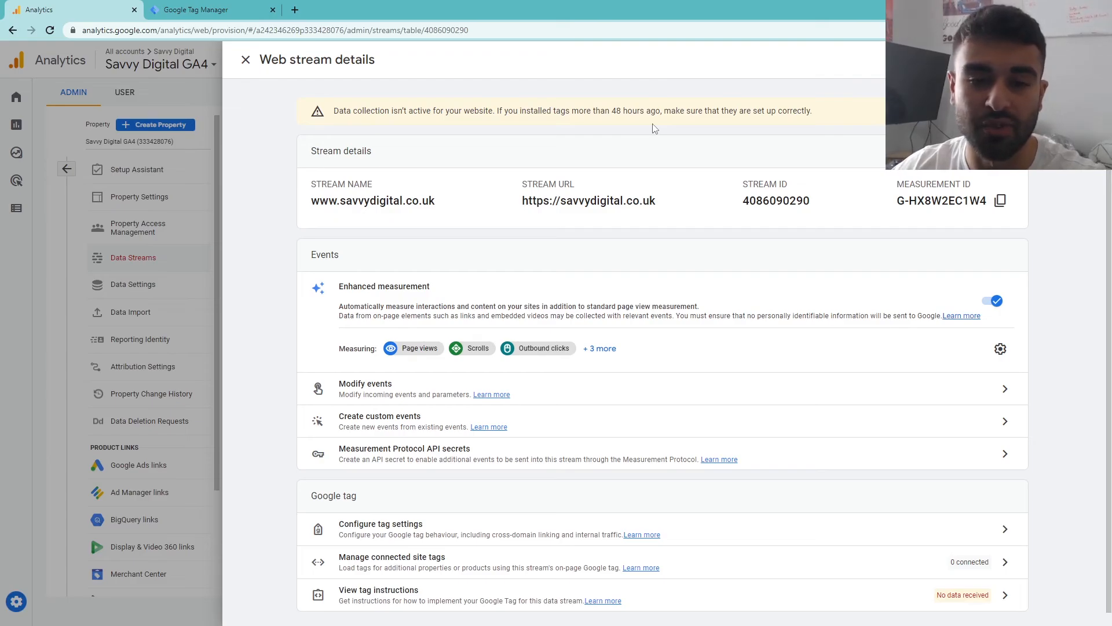